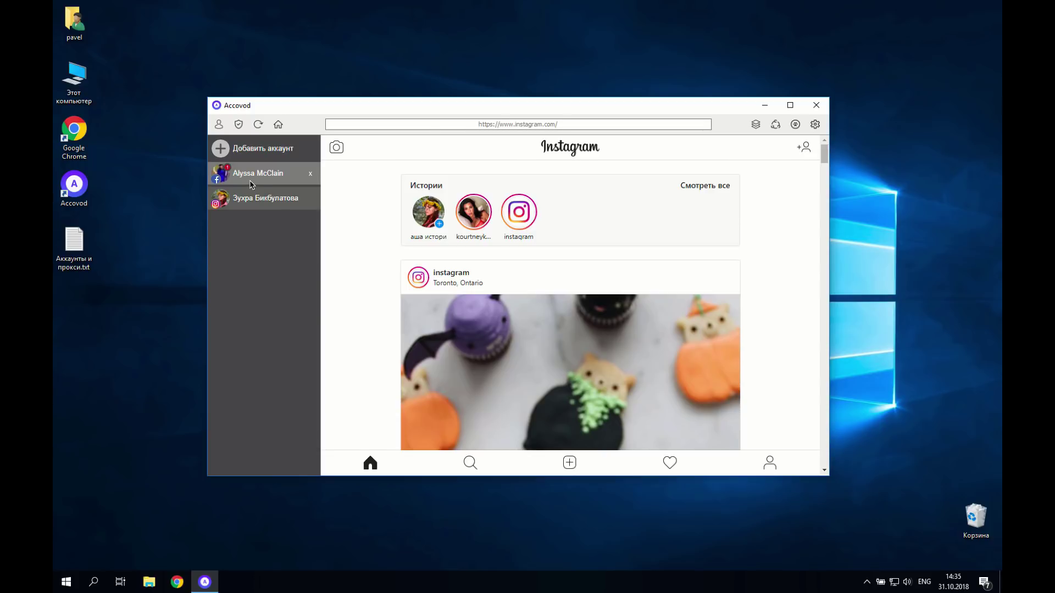
Step: Create a new empty session named 'Обзор Accovod 2' in the Sessions dialog
{"action": "left_click", "coordinate": [250, 175]}
{"action": "left_click", "coordinate": [258, 199]}
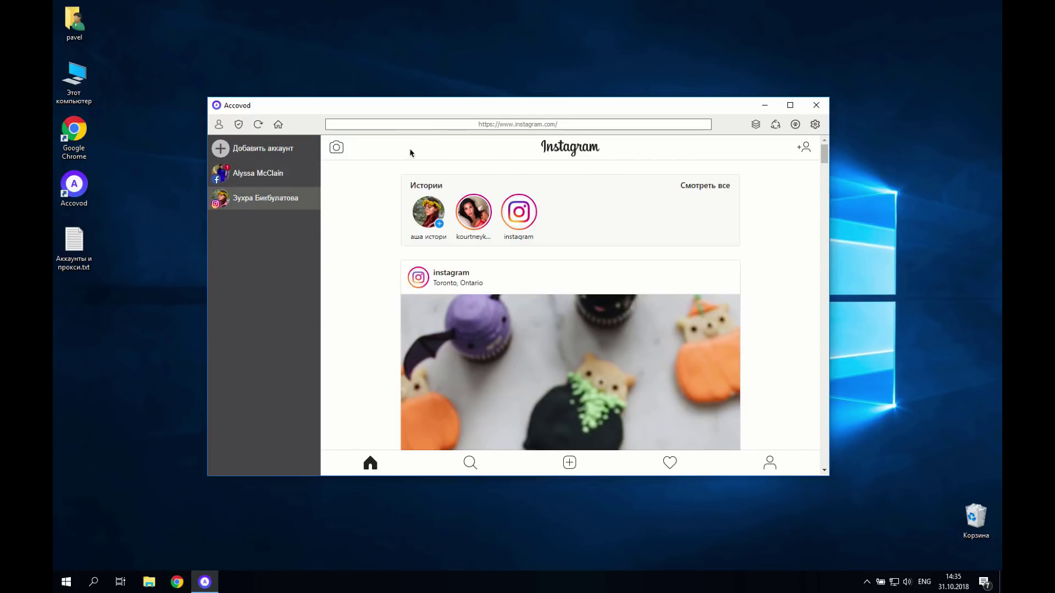
{"action": "left_click", "coordinate": [772, 127]}
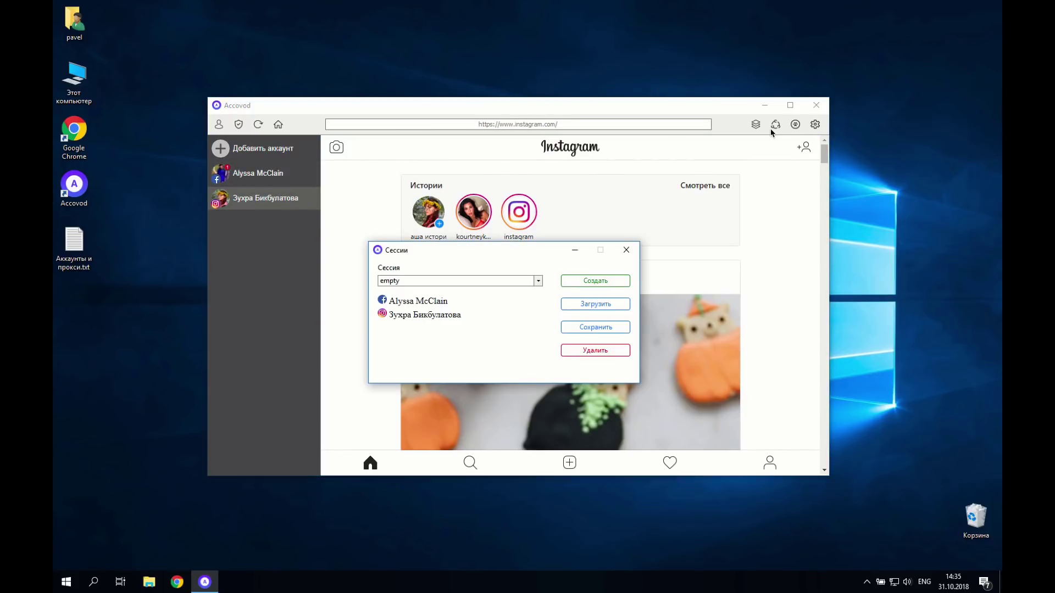
{"action": "left_click", "coordinate": [584, 281]}
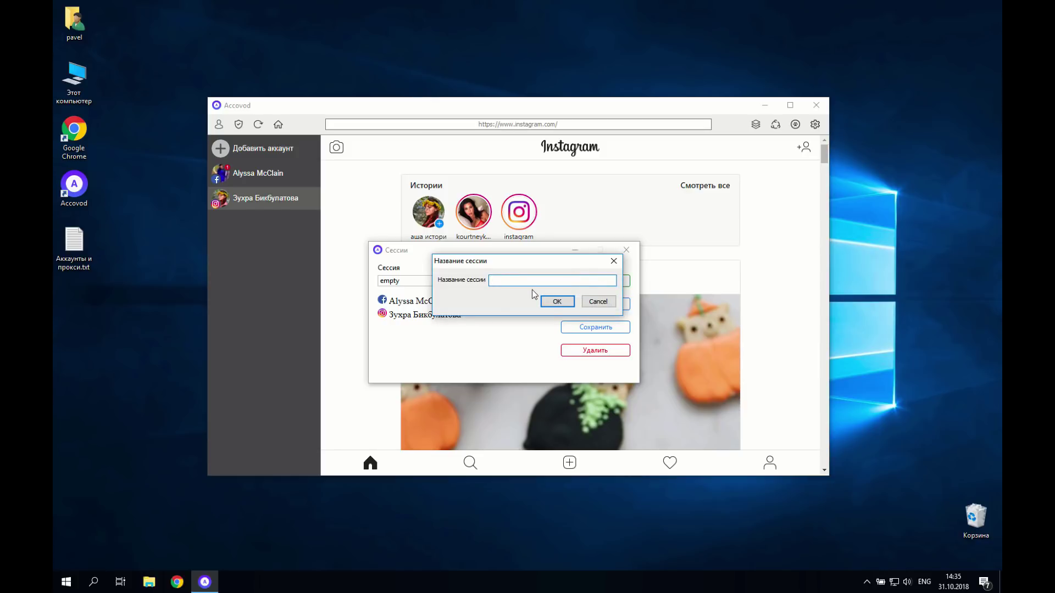
{"action": "key", "text": "alt+shift"}
{"action": "type", "text": "Обзор Accovod 2"}
{"action": "left_click", "coordinate": [554, 301]}
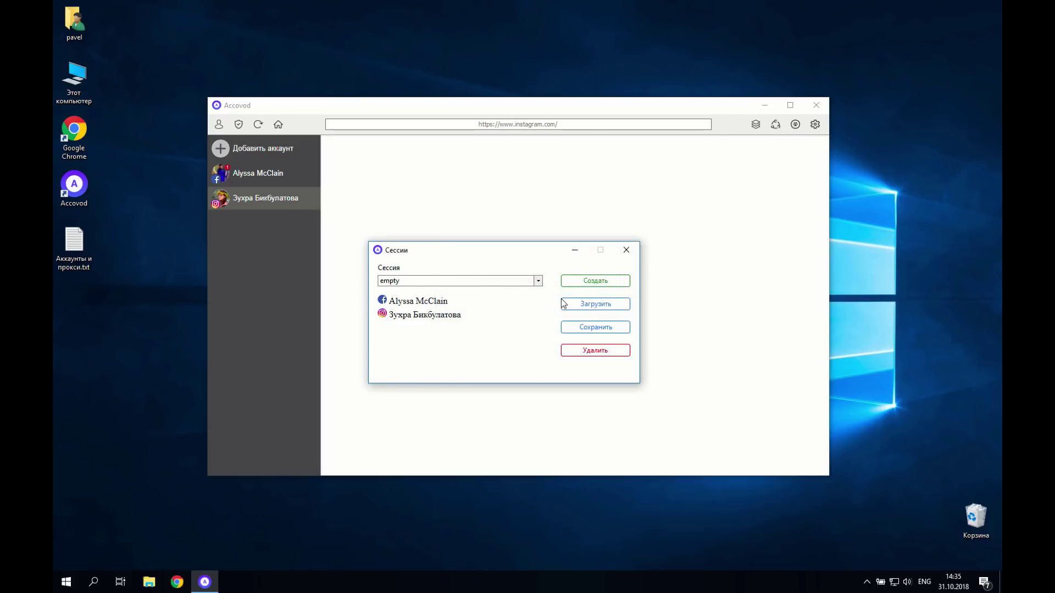
{"action": "left_click", "coordinate": [626, 257]}
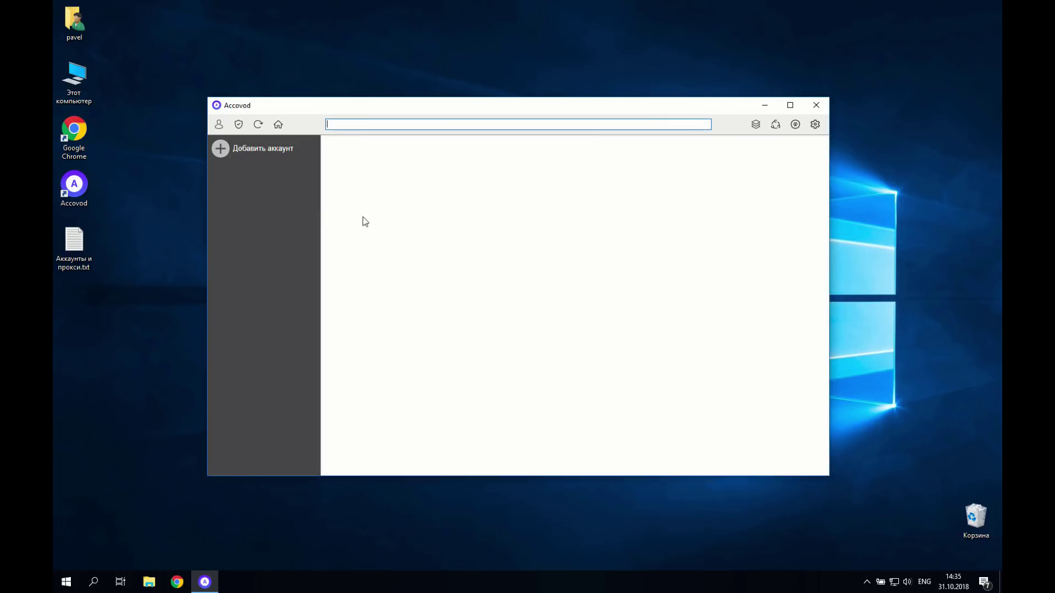
Step: Start a new VK account entry, paste its login data and clear the old proxy address
{"action": "left_click", "coordinate": [278, 156]}
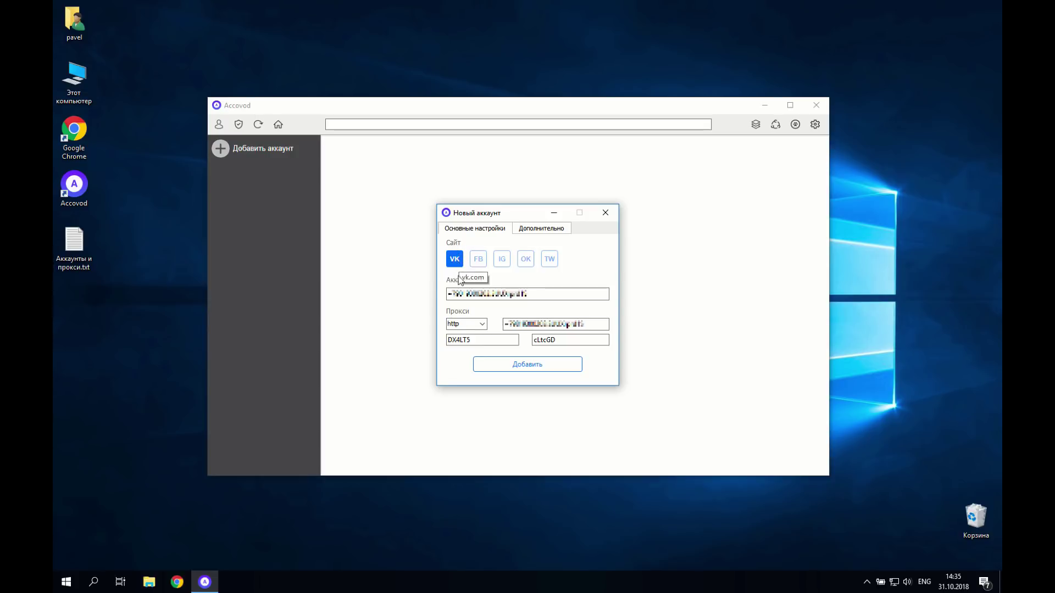
{"action": "left_click", "coordinate": [460, 292]}
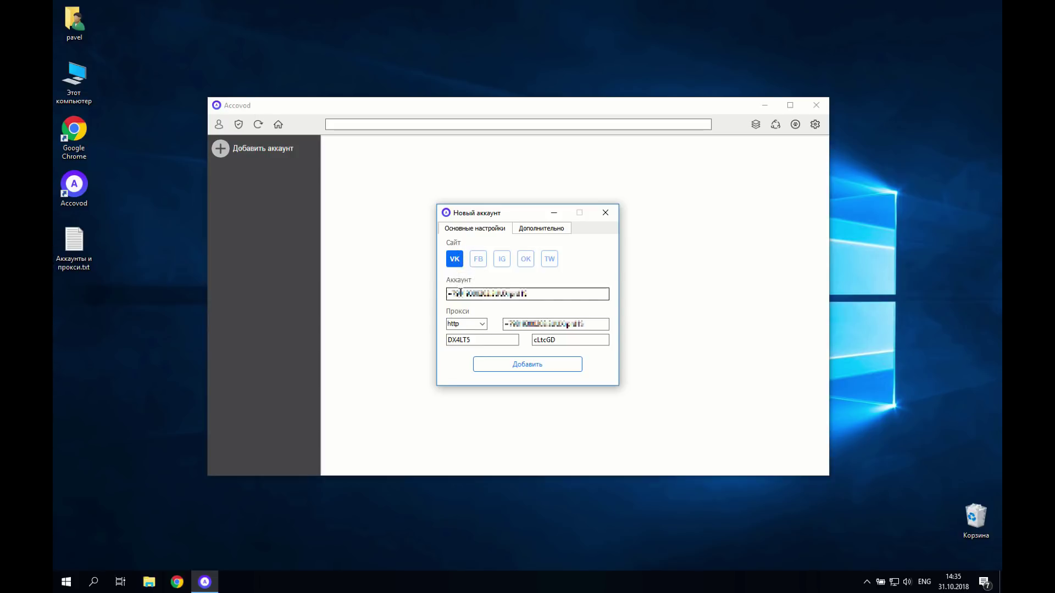
{"action": "key", "text": "ctrl+a"}
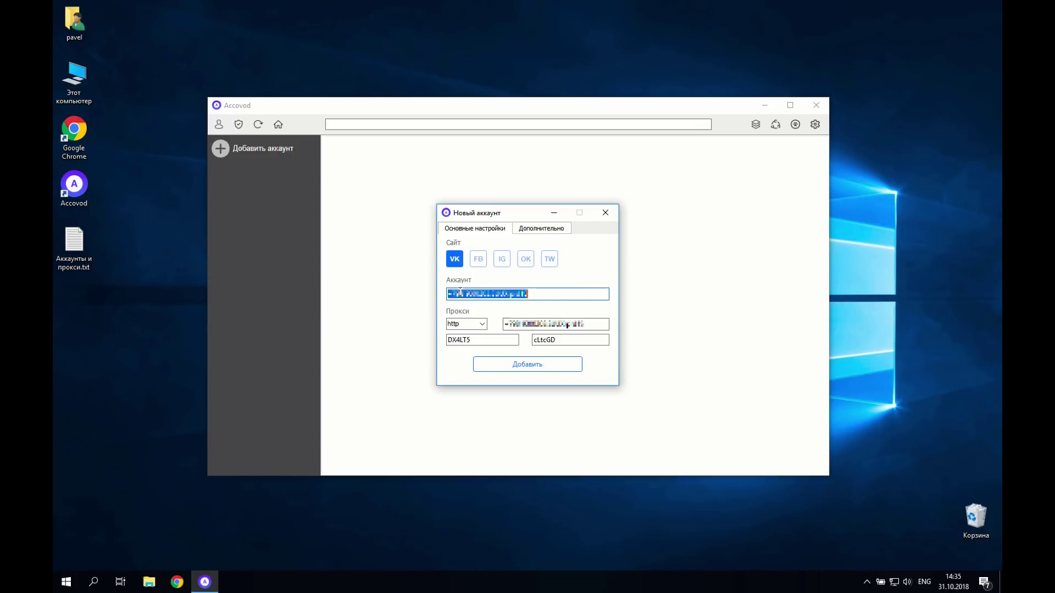
{"action": "key", "text": "BackSpace"}
{"action": "key", "text": "ctrl+v"}
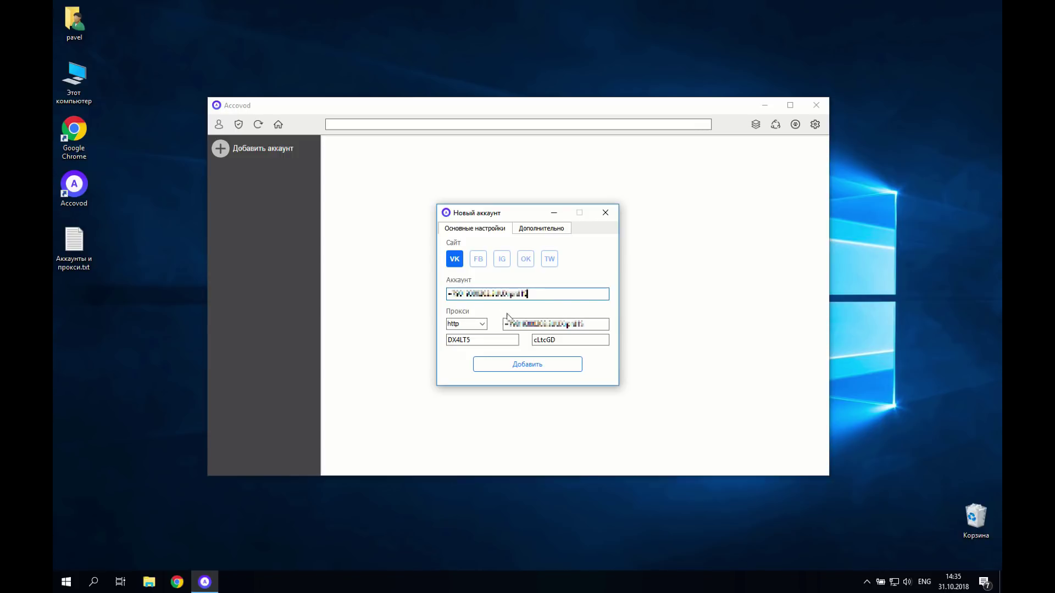
{"action": "double_click", "coordinate": [530, 324]}
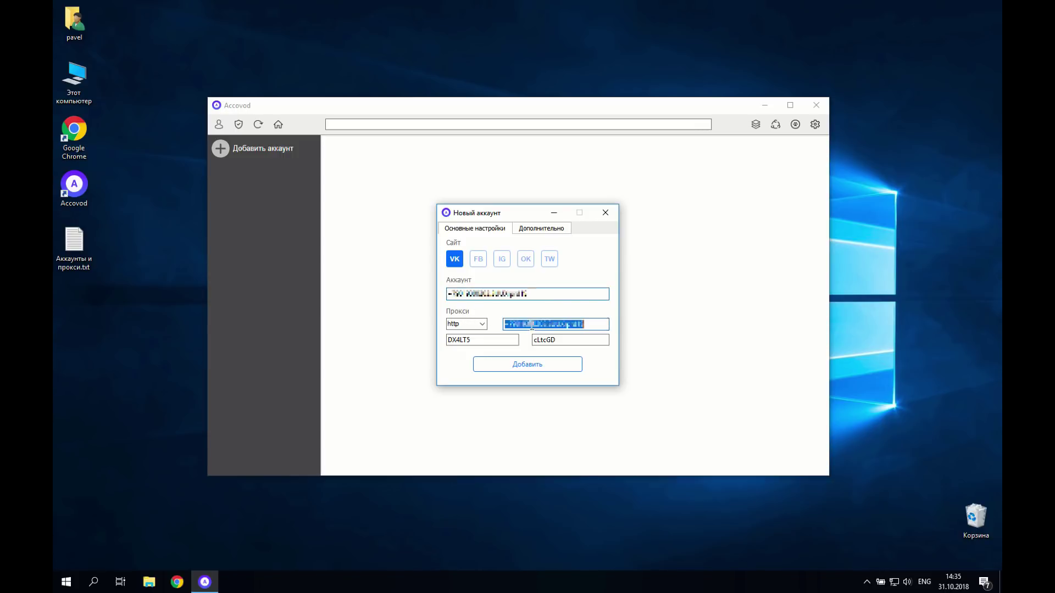
{"action": "key", "text": "BackSpace"}
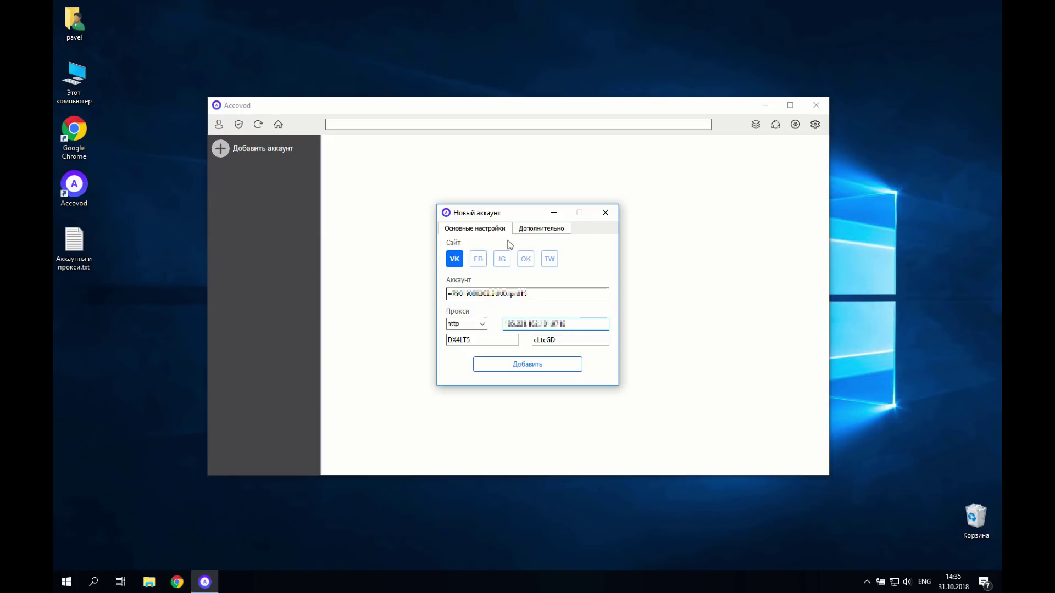
Step: Check the user agent on the Дополнительно tab, then return to Основные настройки
{"action": "left_click", "coordinate": [543, 231]}
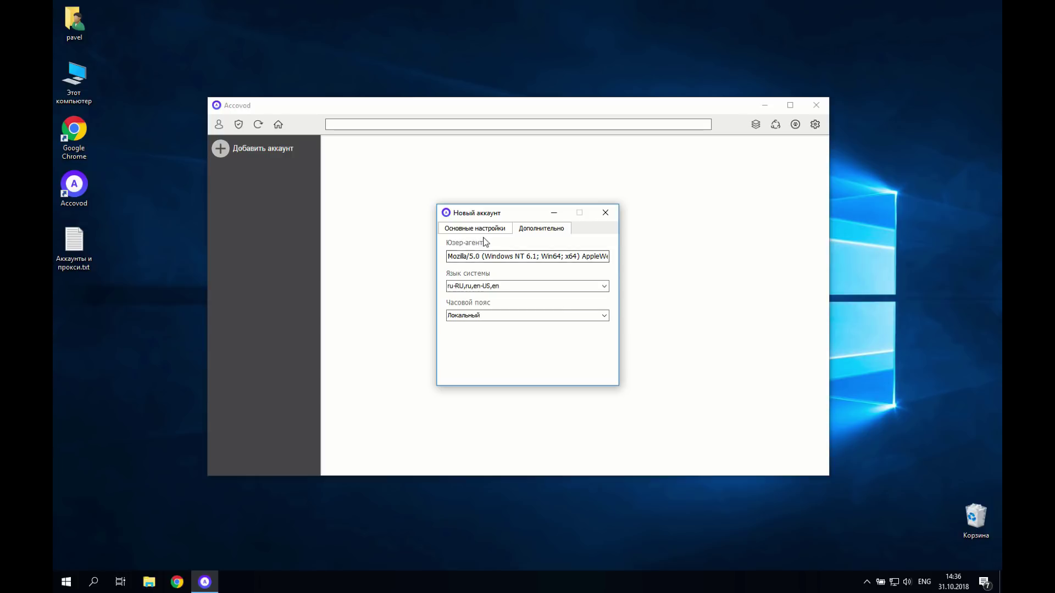
{"action": "left_click", "coordinate": [501, 256]}
{"action": "left_click", "coordinate": [488, 230]}
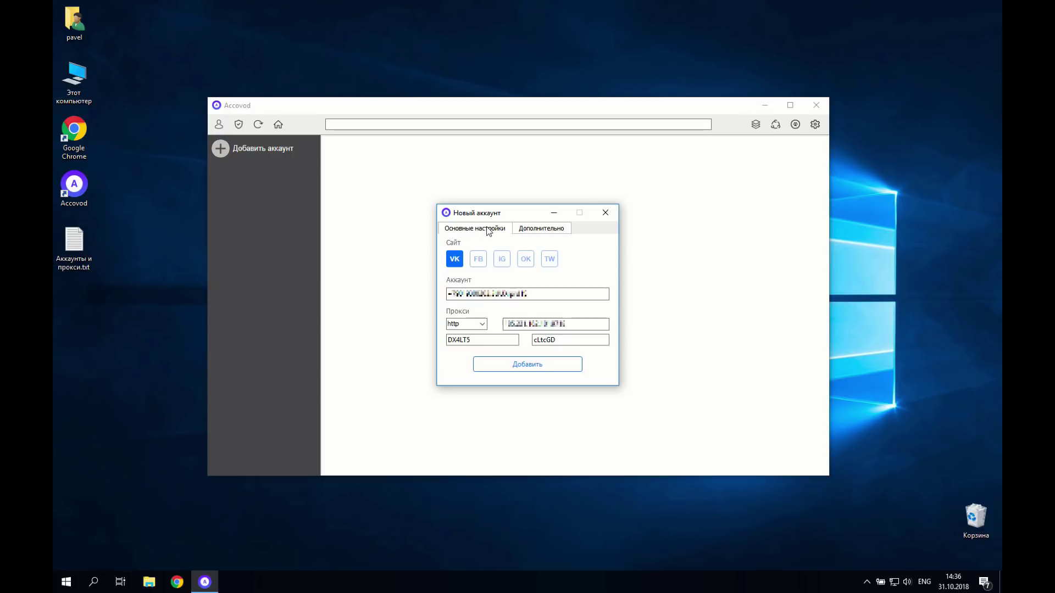
Step: Add the first VK account to the account list
{"action": "left_click", "coordinate": [518, 365]}
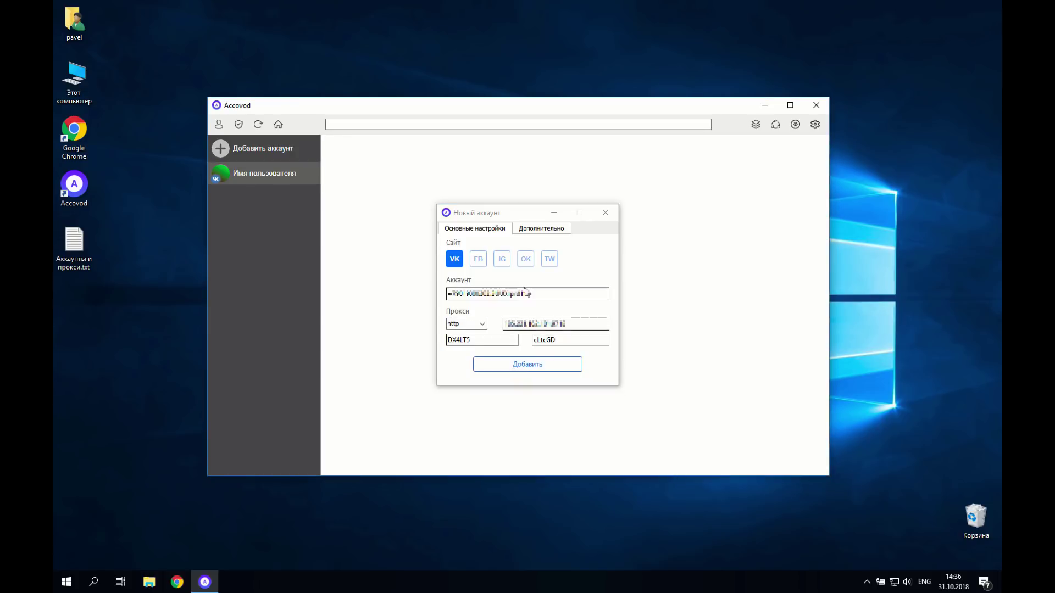
{"action": "left_click", "coordinate": [532, 295]}
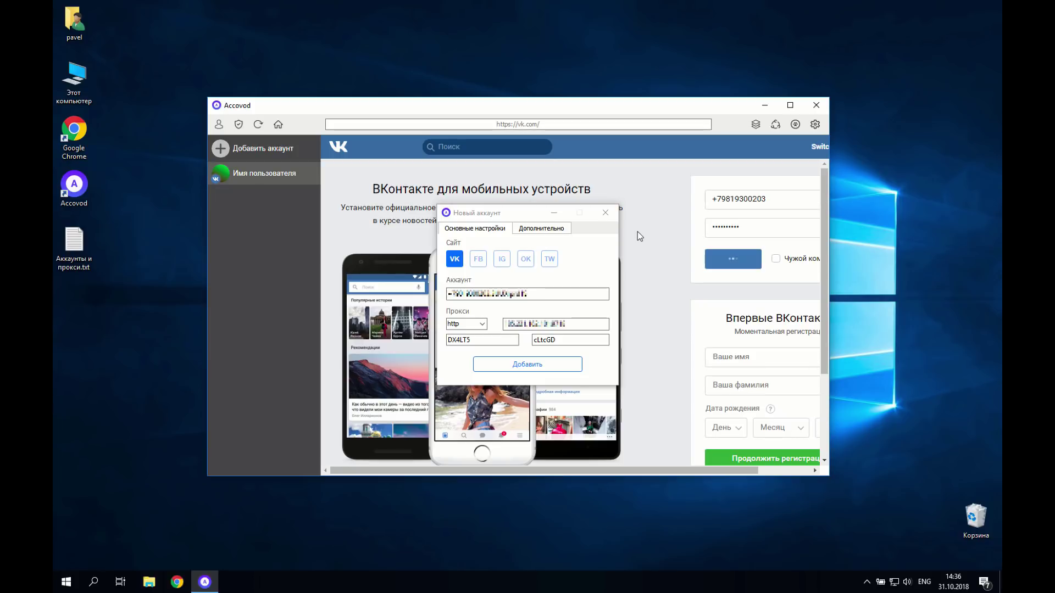
{"action": "left_click", "coordinate": [533, 292]}
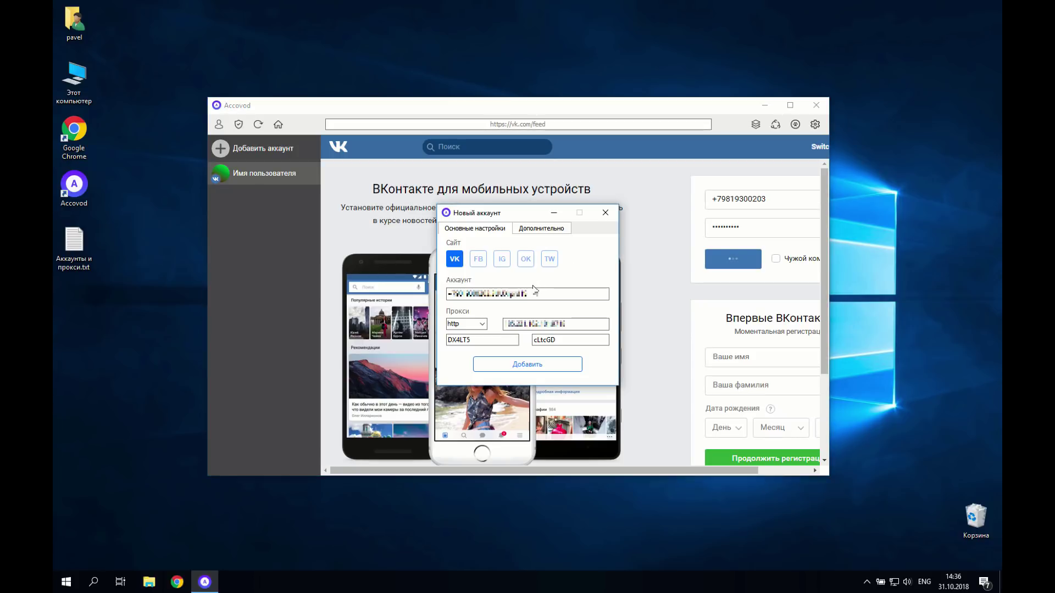
Step: Replace the login and proxy with the second account's data and add that VK account
{"action": "key", "text": "ctrl+a"}
{"action": "key", "text": "BackSpace"}
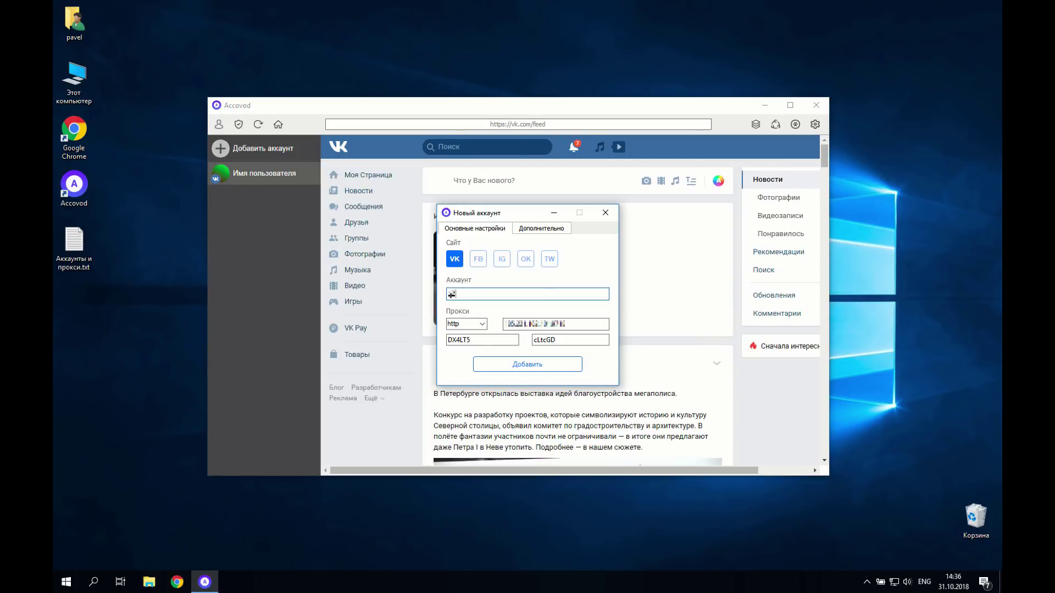
{"action": "key", "text": "ctrl+v"}
{"action": "key", "text": "Tab"}
{"action": "key", "text": "Tab"}
{"action": "key", "text": "BackSpace"}
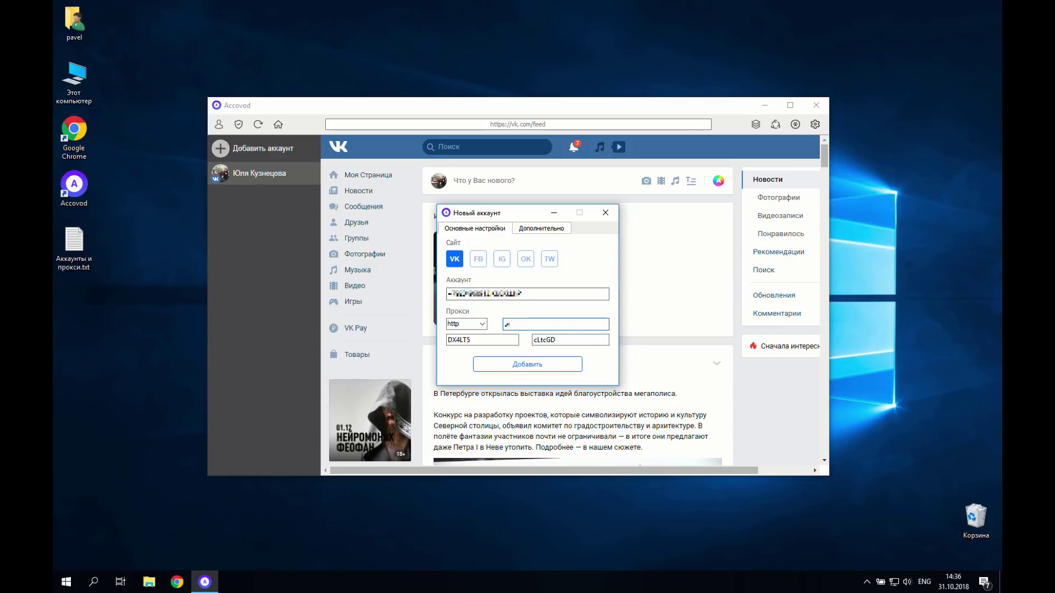
{"action": "key", "text": "ctrl+v"}
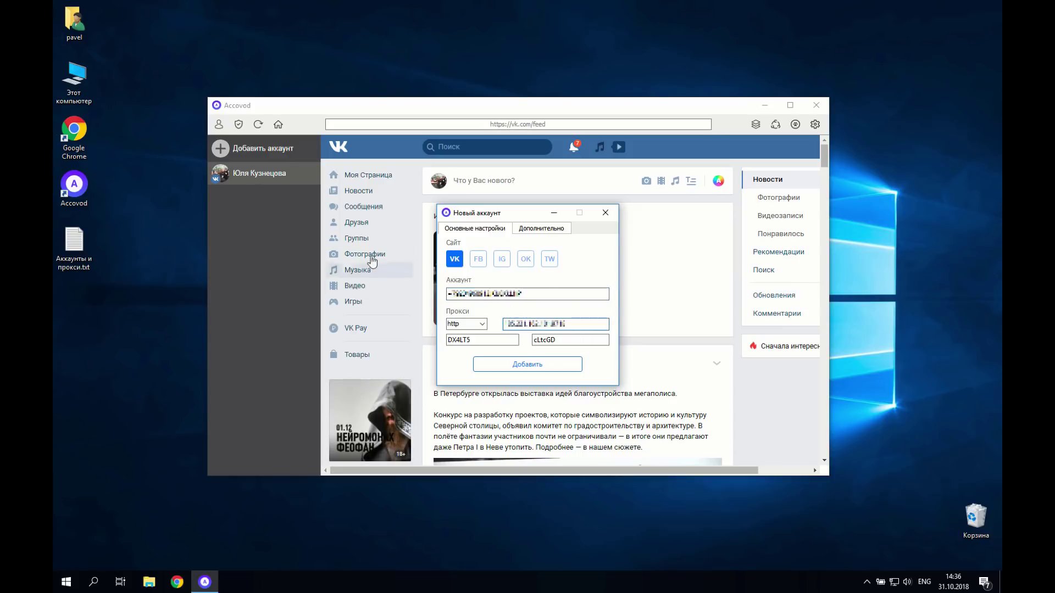
{"action": "left_click", "coordinate": [543, 368]}
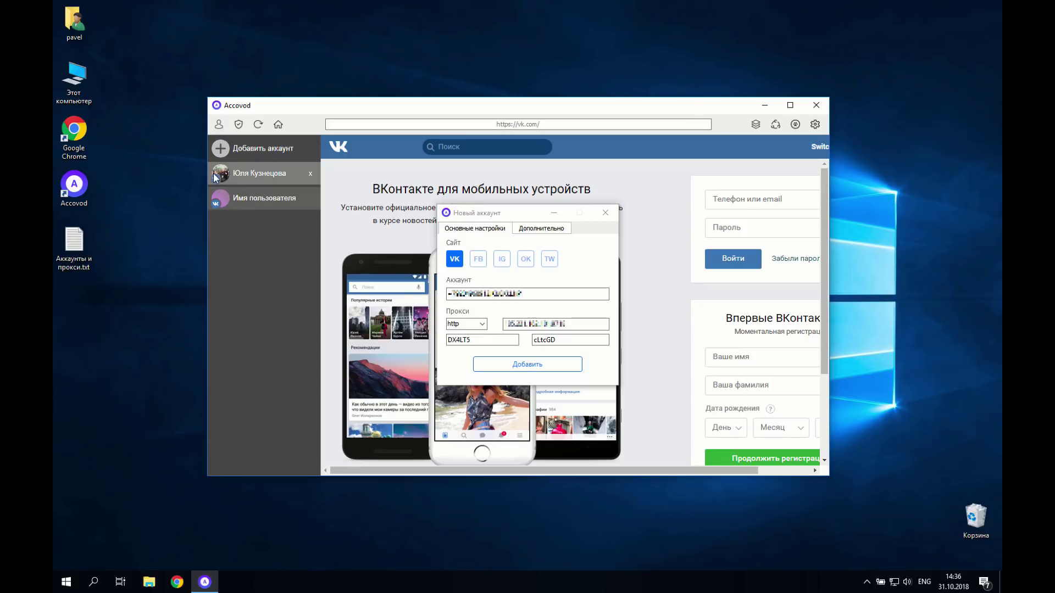
Step: Paste the next login and proxy address and add the third VK account
{"action": "left_click", "coordinate": [536, 300]}
{"action": "double_click", "coordinate": [539, 299]}
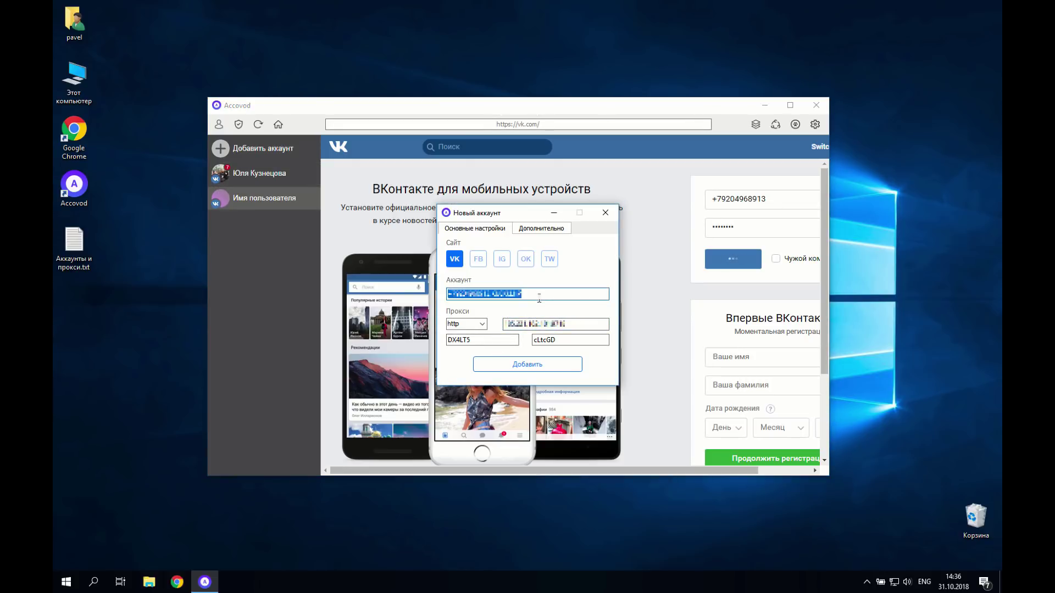
{"action": "key", "text": "BackSpace"}
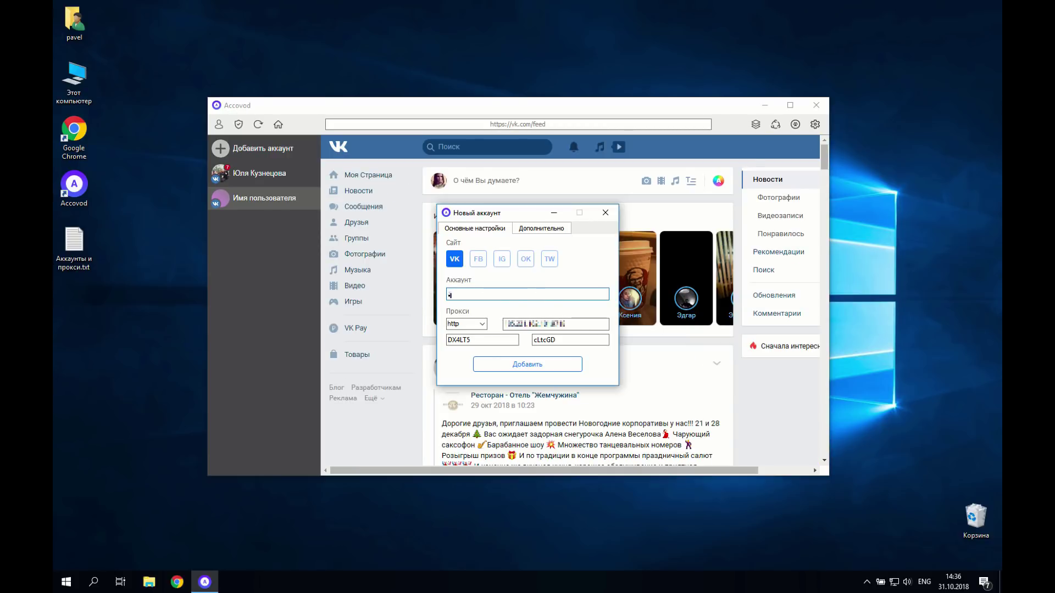
{"action": "key", "text": "ctrl+v"}
{"action": "double_click", "coordinate": [584, 324]}
{"action": "key", "text": "BackSpace"}
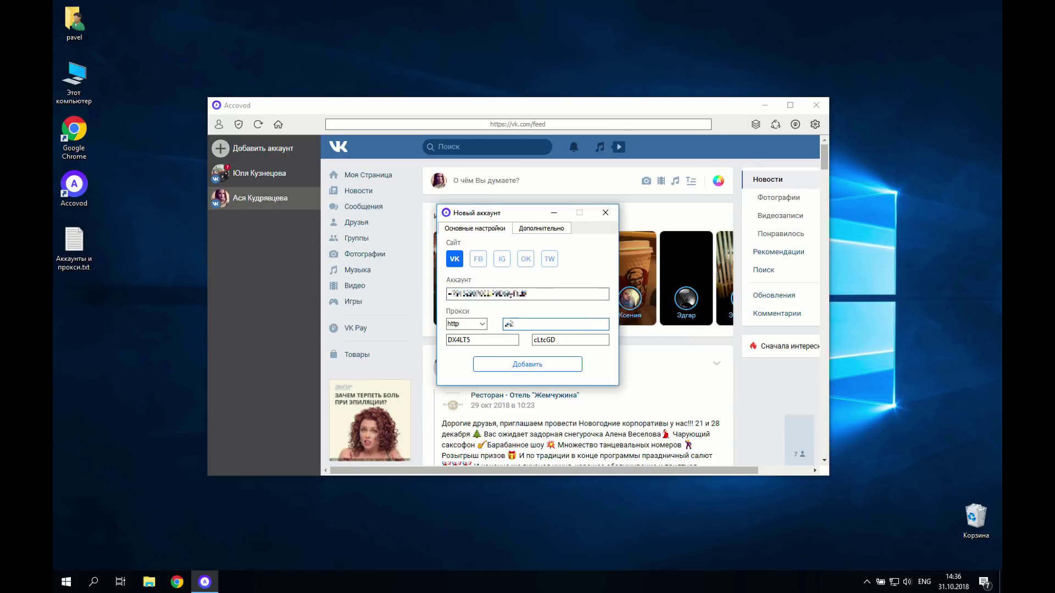
{"action": "key", "text": "ctrl+v"}
{"action": "left_click", "coordinate": [568, 362]}
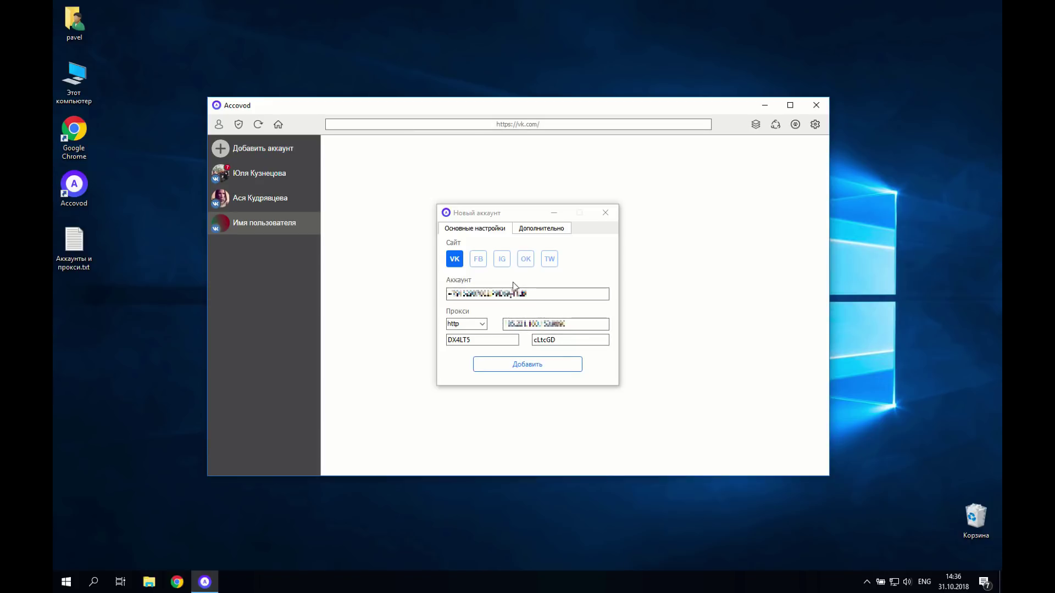
Step: Enter the next account's login and proxy, and set its site to FB
{"action": "double_click", "coordinate": [533, 293]}
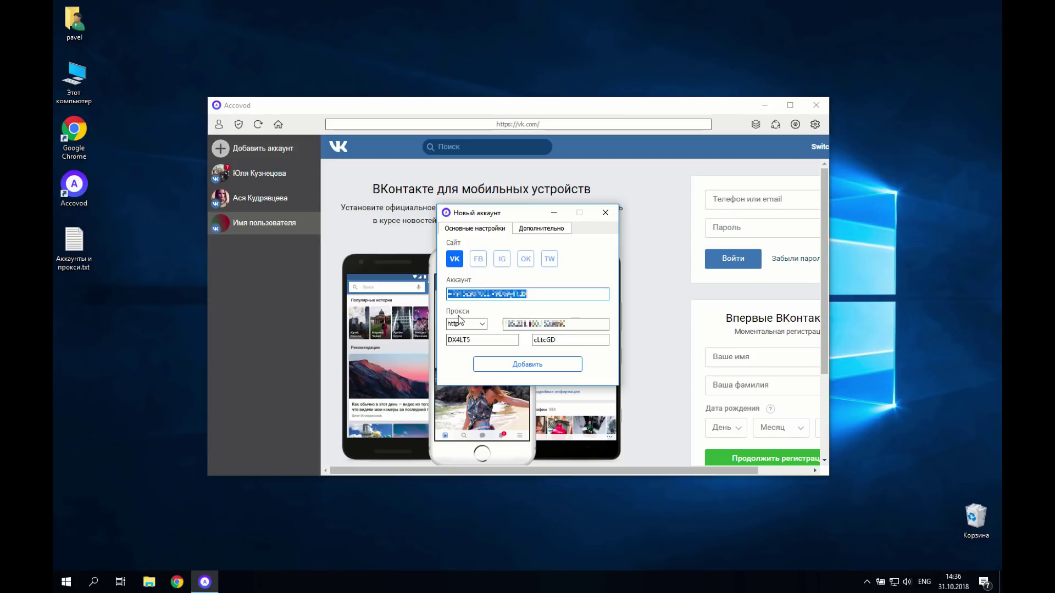
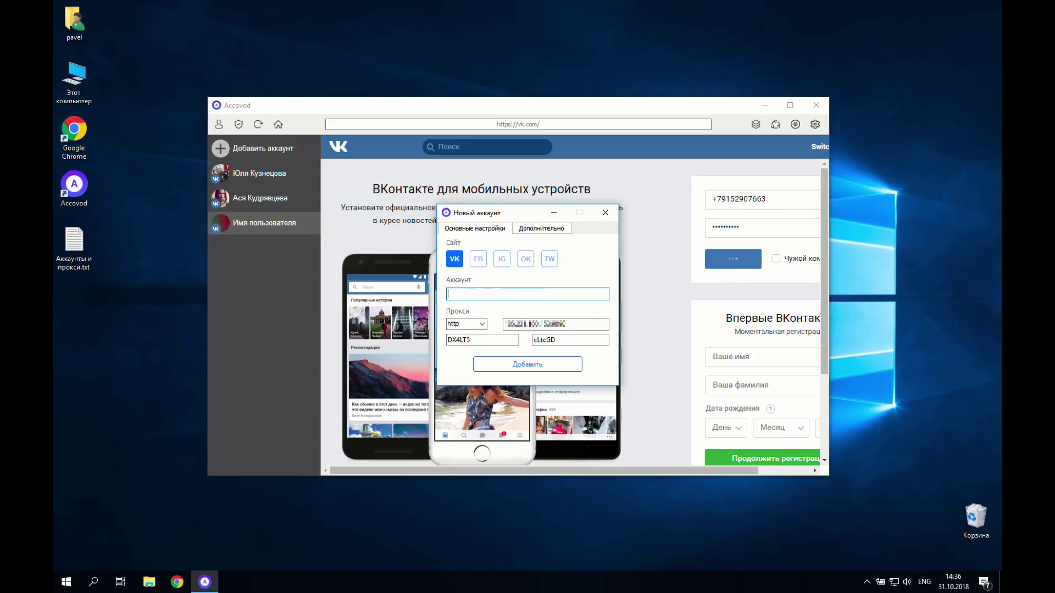
{"action": "key", "text": "ctrl+v"}
{"action": "double_click", "coordinate": [557, 327]}
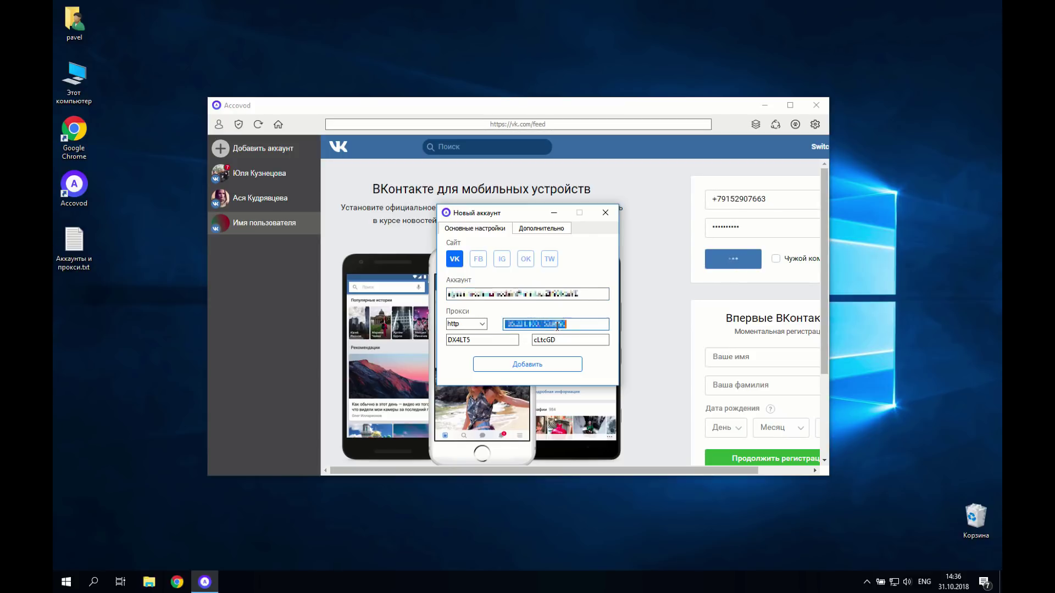
{"action": "type", "text": "+"}
{"action": "key", "text": "ctrl+v"}
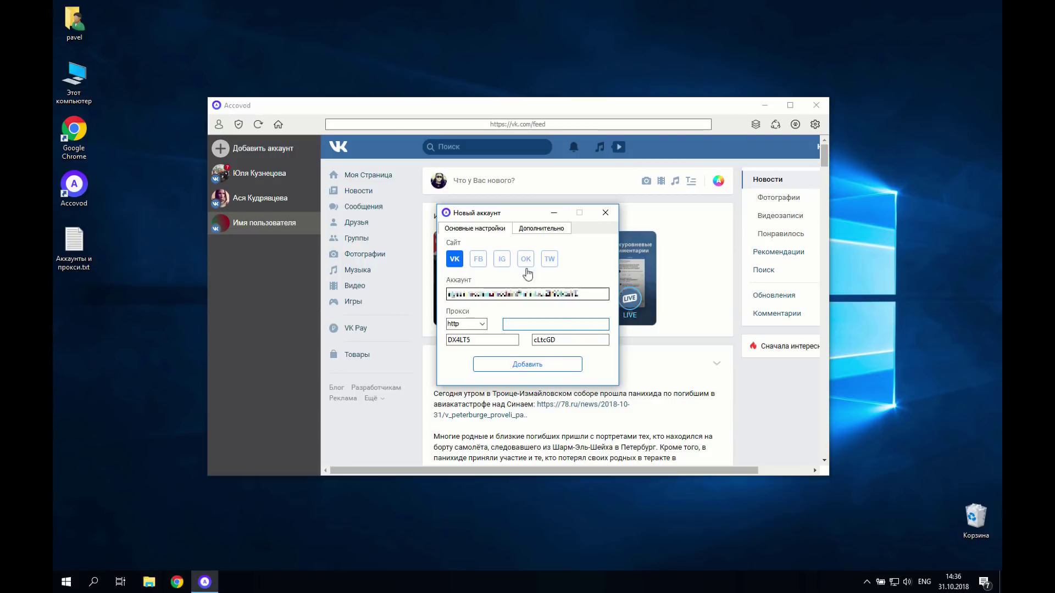
{"action": "left_click", "coordinate": [478, 258]}
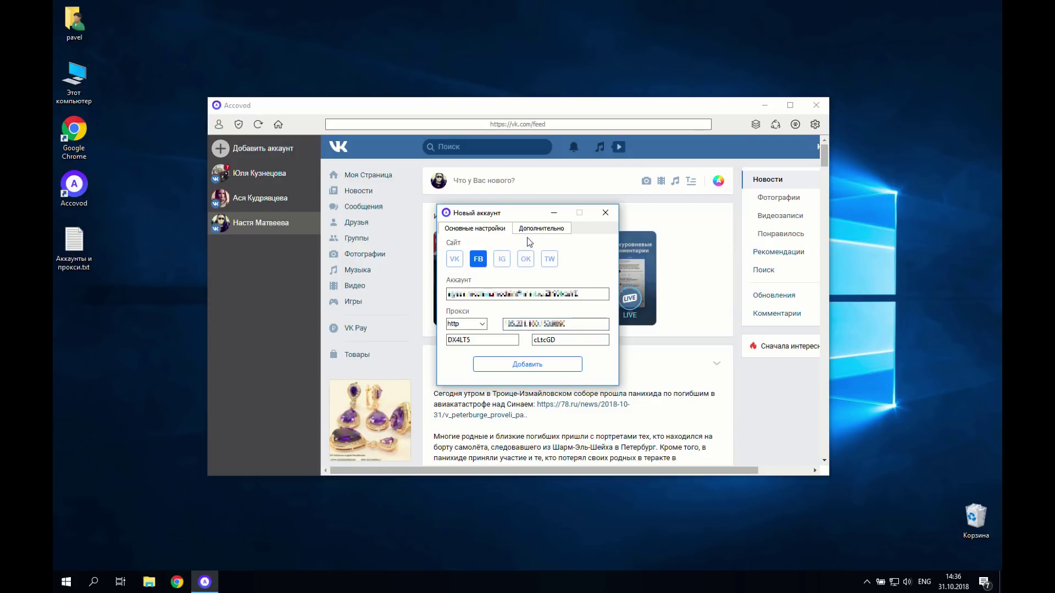
Step: Add the Facebook account, then paste the next login and proxy and select IG
{"action": "left_click", "coordinate": [511, 365]}
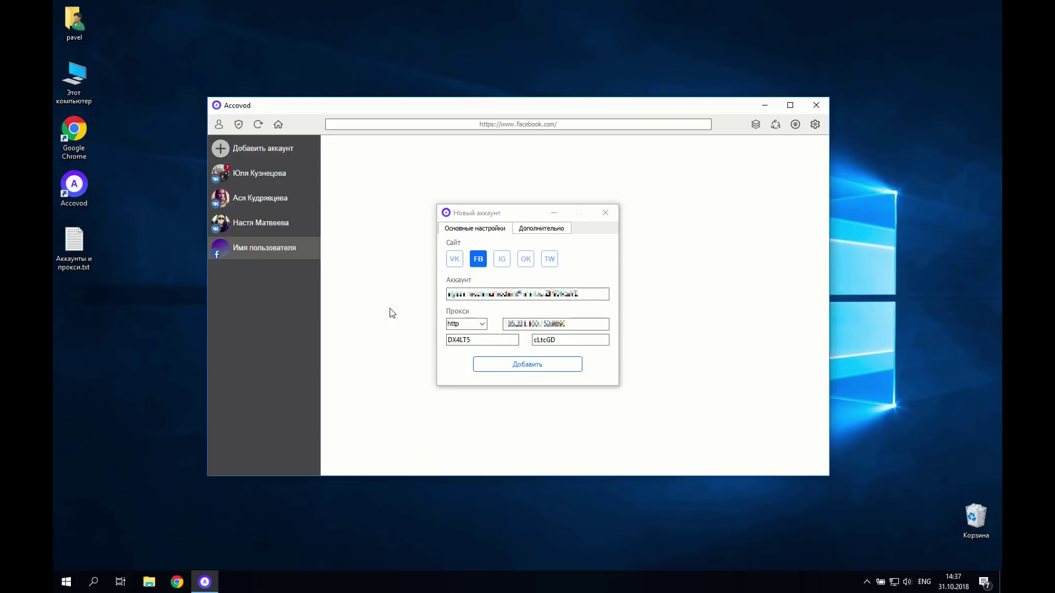
{"action": "double_click", "coordinate": [504, 295]}
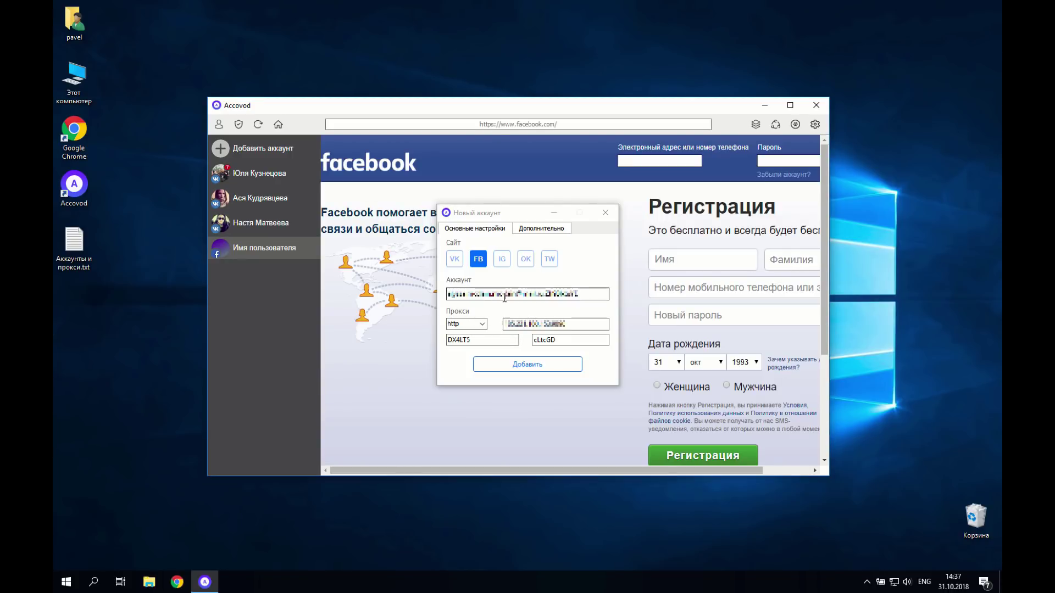
{"action": "key", "text": "ctrl+v"}
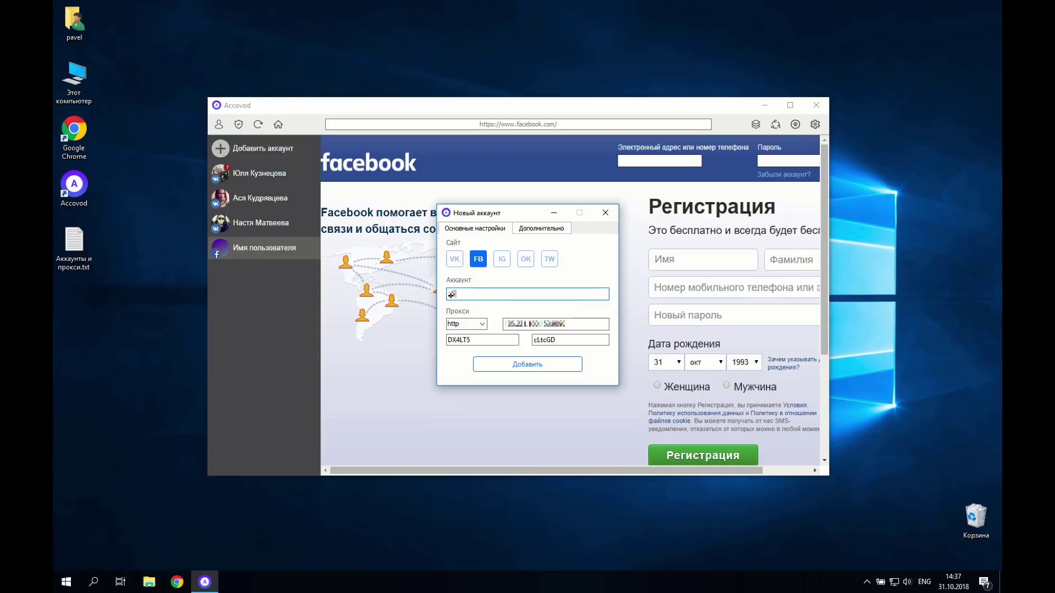
{"action": "left_click", "coordinate": [567, 325]}
{"action": "double_click", "coordinate": [568, 324]}
{"action": "key", "text": "BackSpace"}
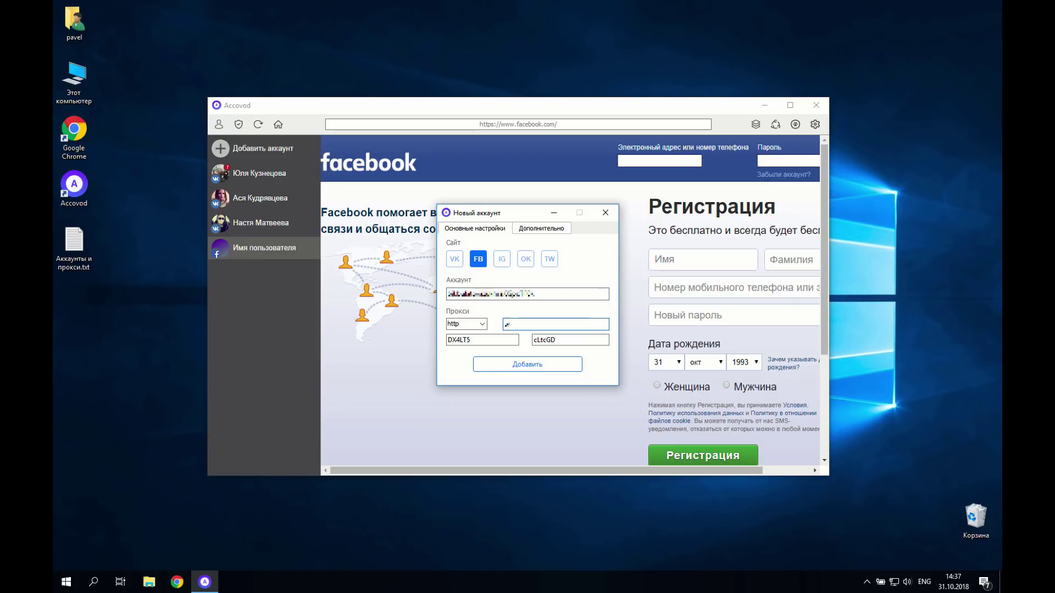
{"action": "key", "text": "ctrl+v"}
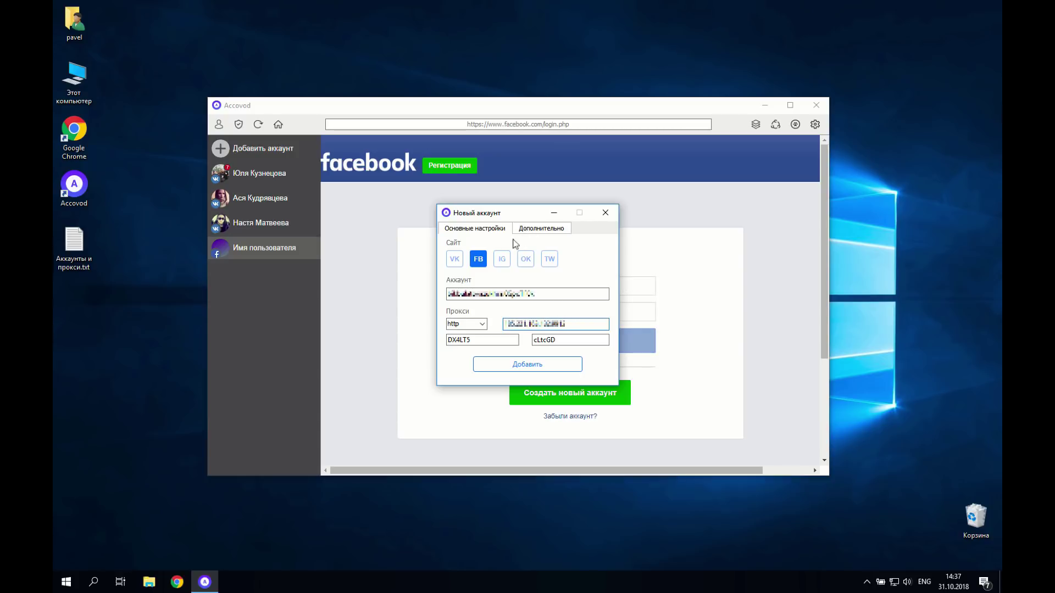
{"action": "left_click", "coordinate": [502, 261]}
{"action": "left_click", "coordinate": [522, 228]}
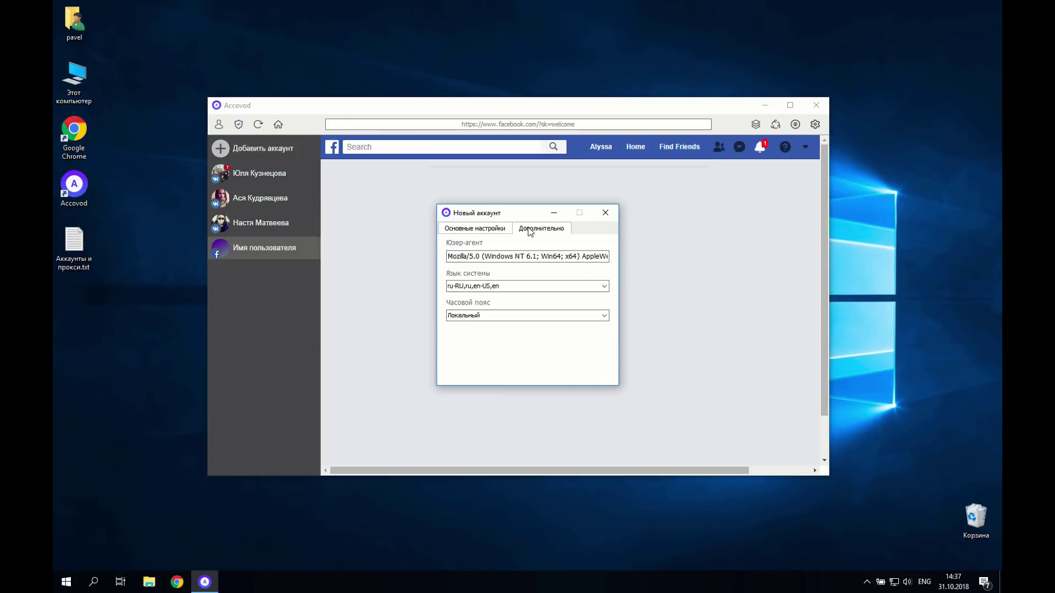
{"action": "left_click", "coordinate": [508, 256]}
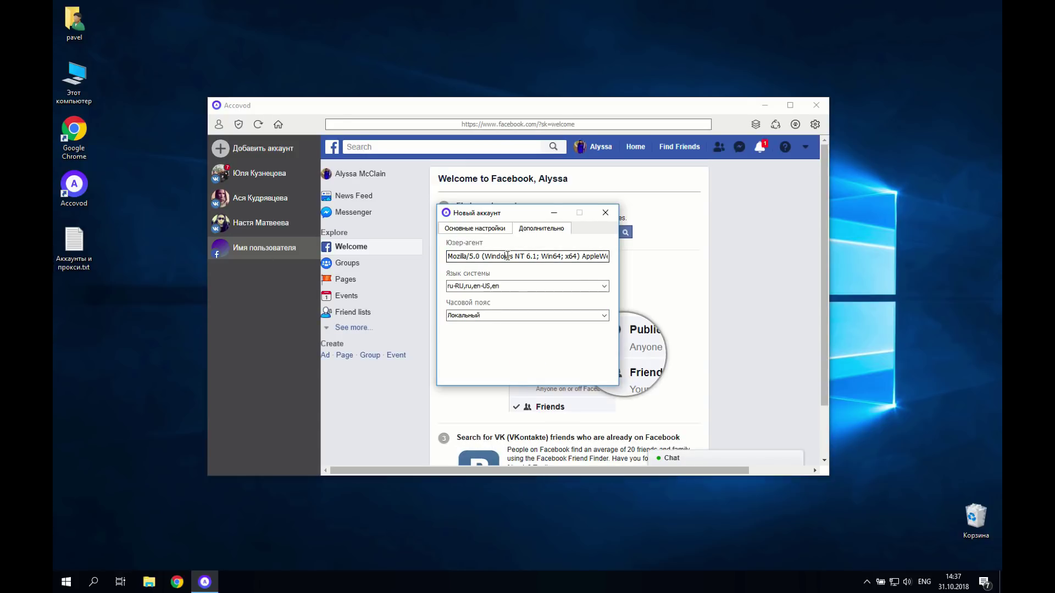
{"action": "double_click", "coordinate": [508, 256]}
{"action": "left_click", "coordinate": [508, 256]}
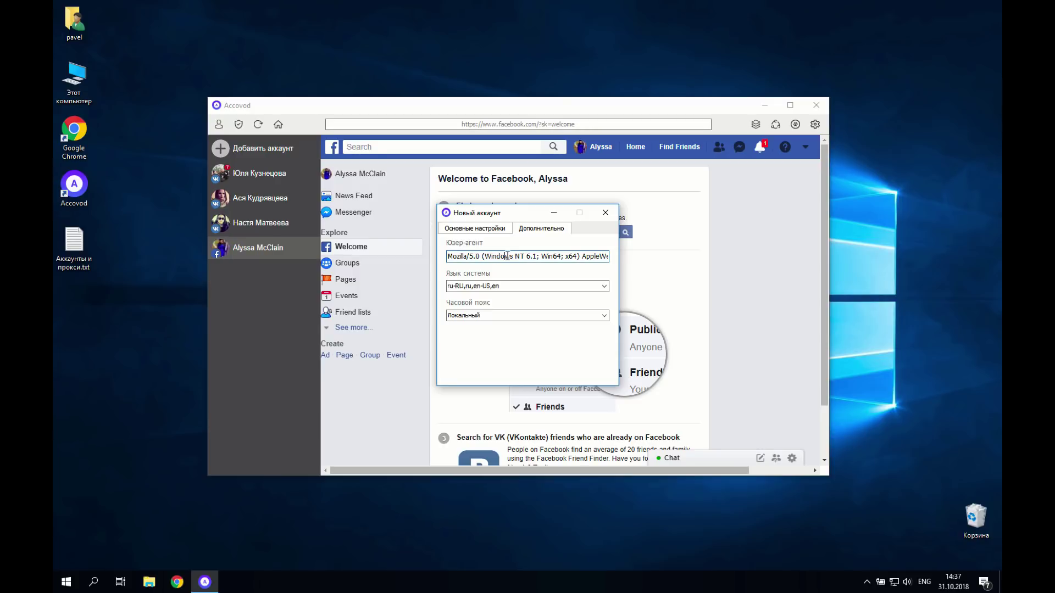
{"action": "key", "text": "ctrl+a"}
{"action": "type", "text": "e"}
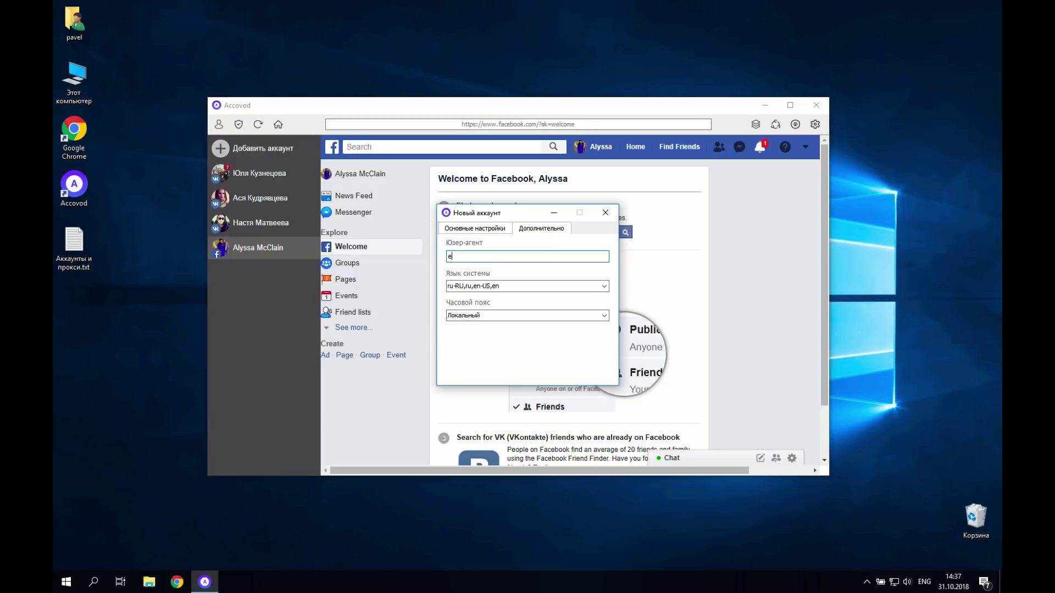
{"action": "key", "text": "ctrl+z"}
{"action": "left_click", "coordinate": [489, 230]}
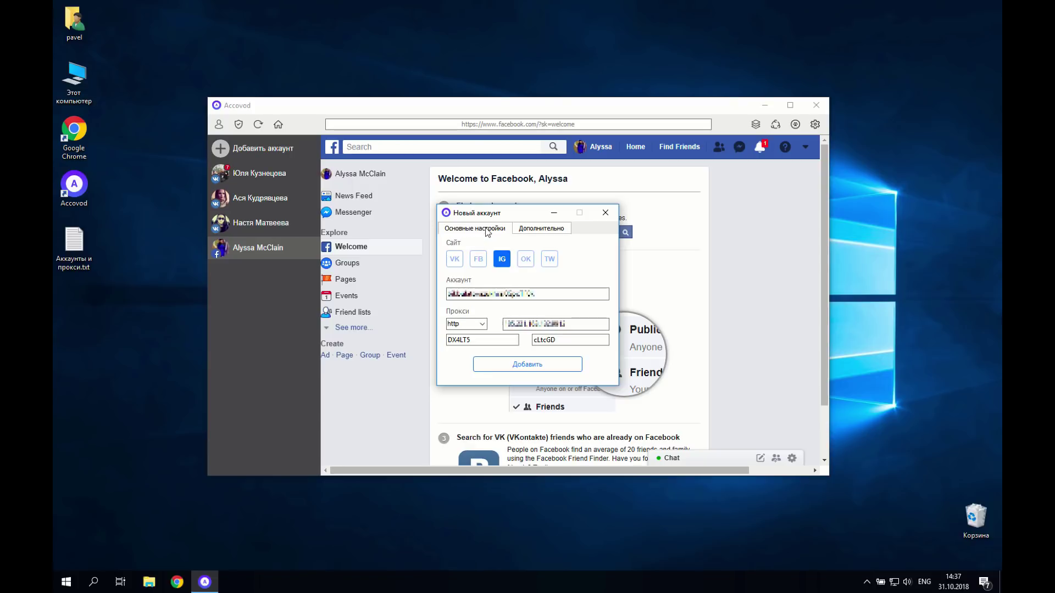
Step: Add the Instagram account, close Новый аккаунт, and dismiss the app prompt with Не сейчас
{"action": "left_click", "coordinate": [531, 368]}
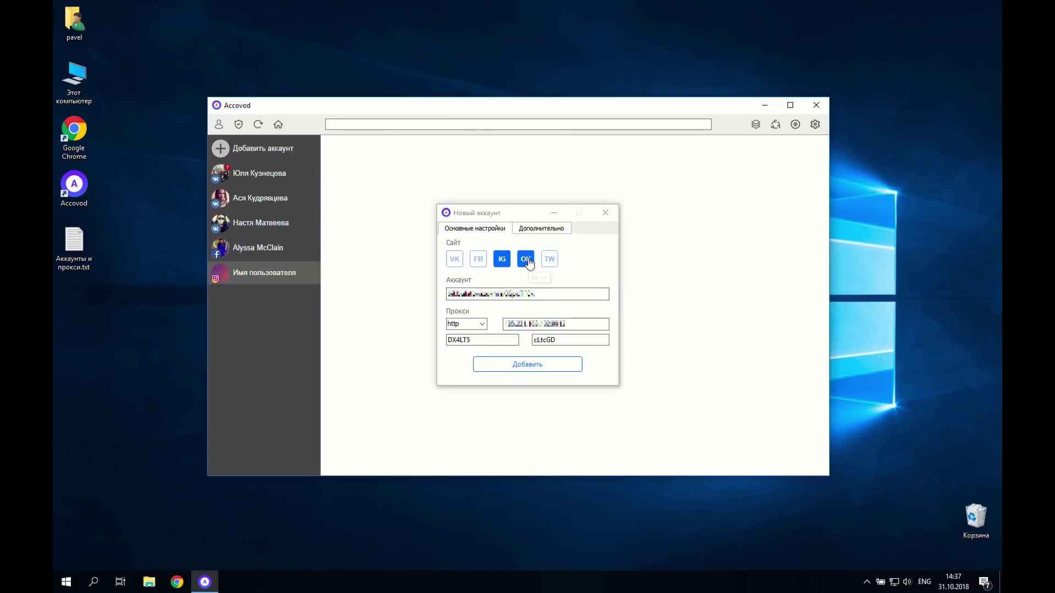
{"action": "left_click", "coordinate": [600, 220]}
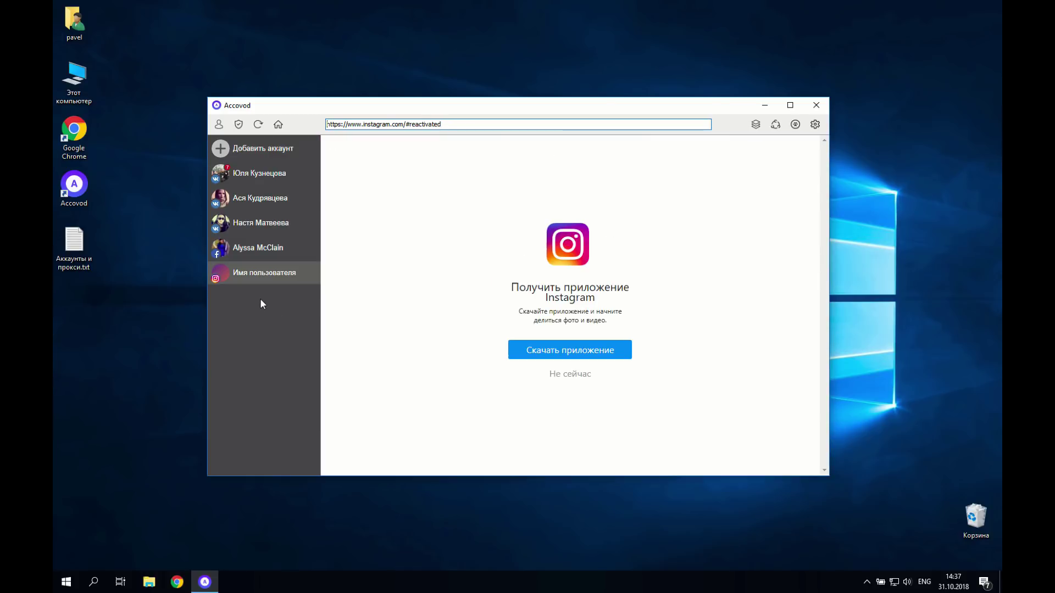
{"action": "left_click", "coordinate": [568, 376]}
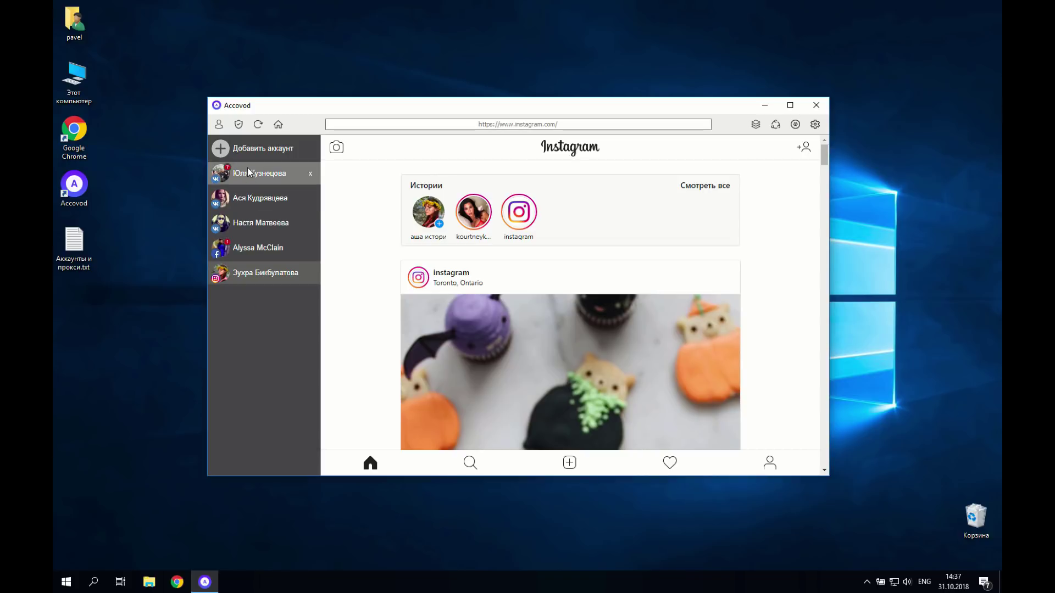
Step: Cycle through the three VK accounts, Facebook and Instagram feeds, ending on the third VK account
{"action": "left_click", "coordinate": [228, 245]}
{"action": "left_click", "coordinate": [235, 222]}
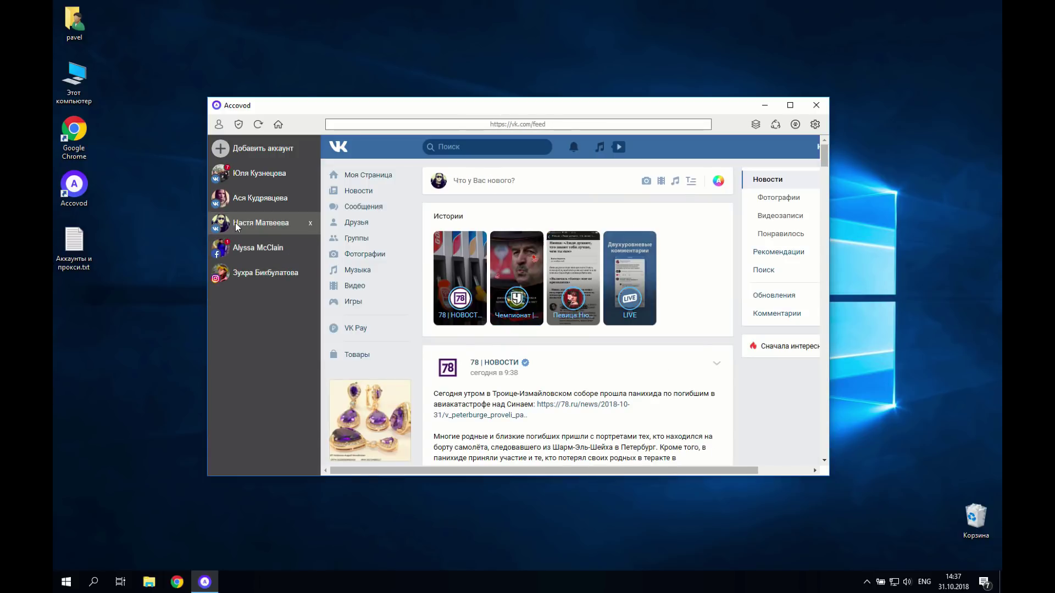
{"action": "left_click", "coordinate": [239, 199]}
{"action": "left_click", "coordinate": [243, 179]}
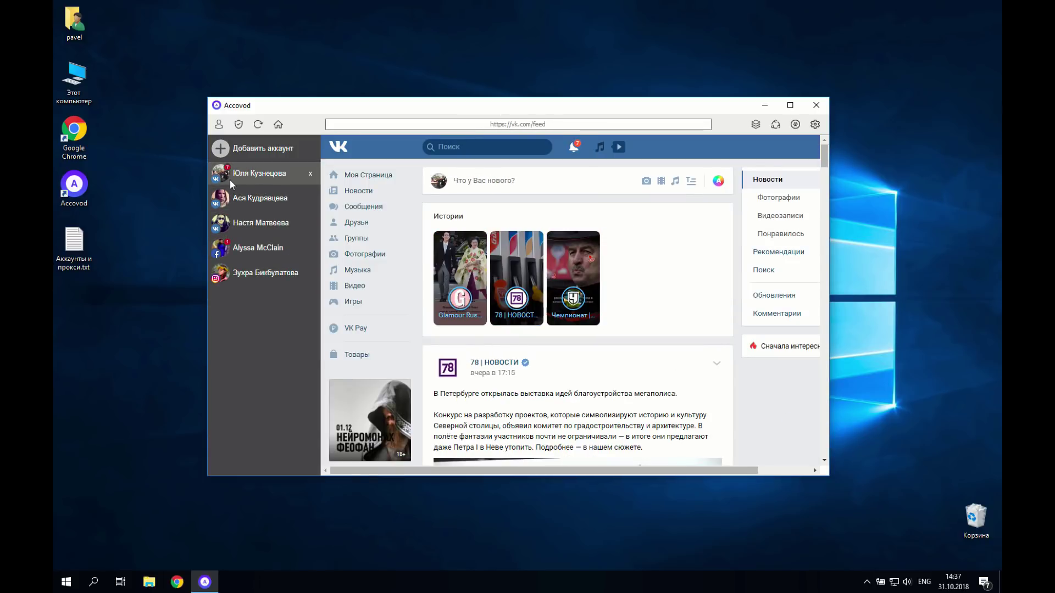
{"action": "left_click", "coordinate": [235, 201]}
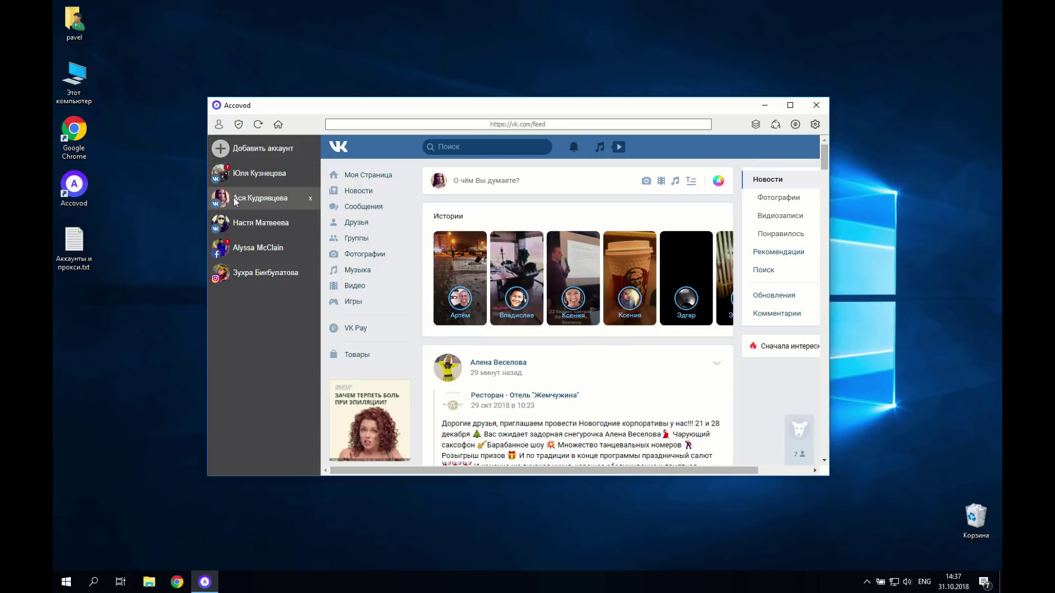
{"action": "left_click", "coordinate": [231, 229]}
{"action": "left_click", "coordinate": [237, 250]}
{"action": "left_click", "coordinate": [243, 277]}
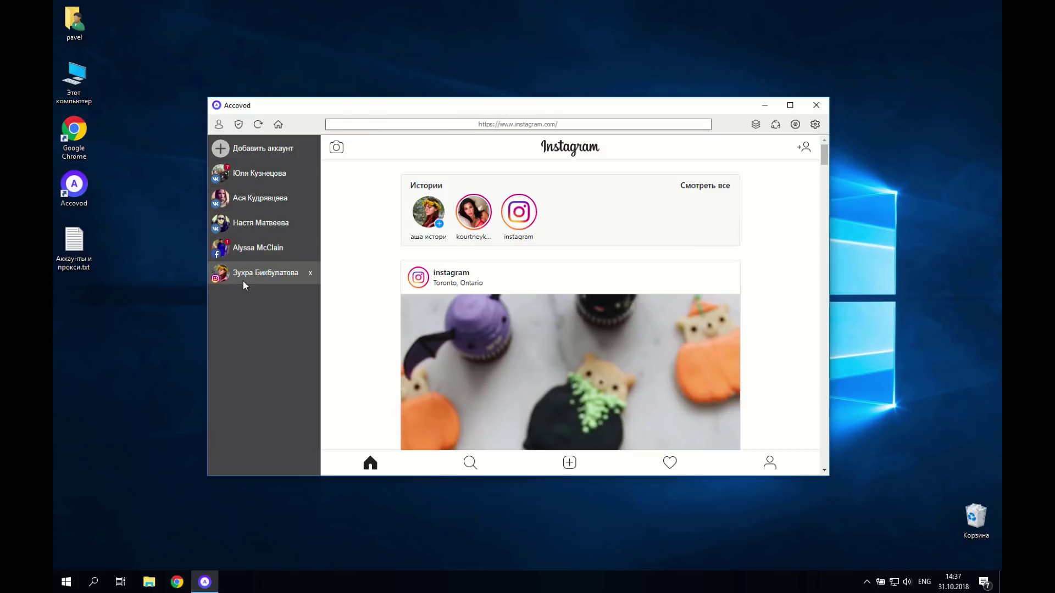
{"action": "left_click", "coordinate": [245, 254]}
{"action": "left_click", "coordinate": [245, 233]}
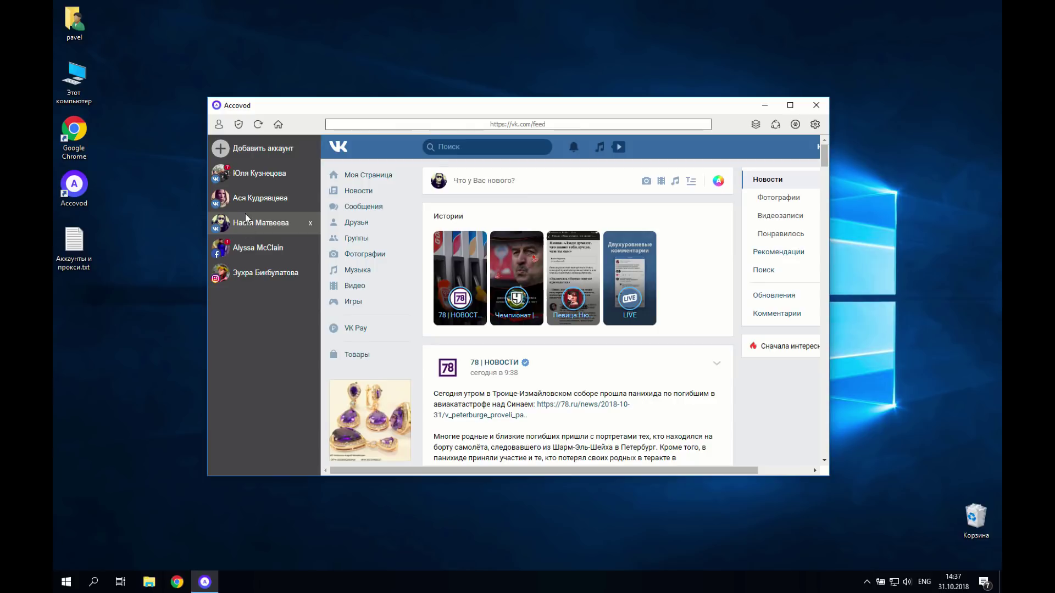
{"action": "left_click", "coordinate": [245, 207]}
{"action": "left_click", "coordinate": [247, 181]}
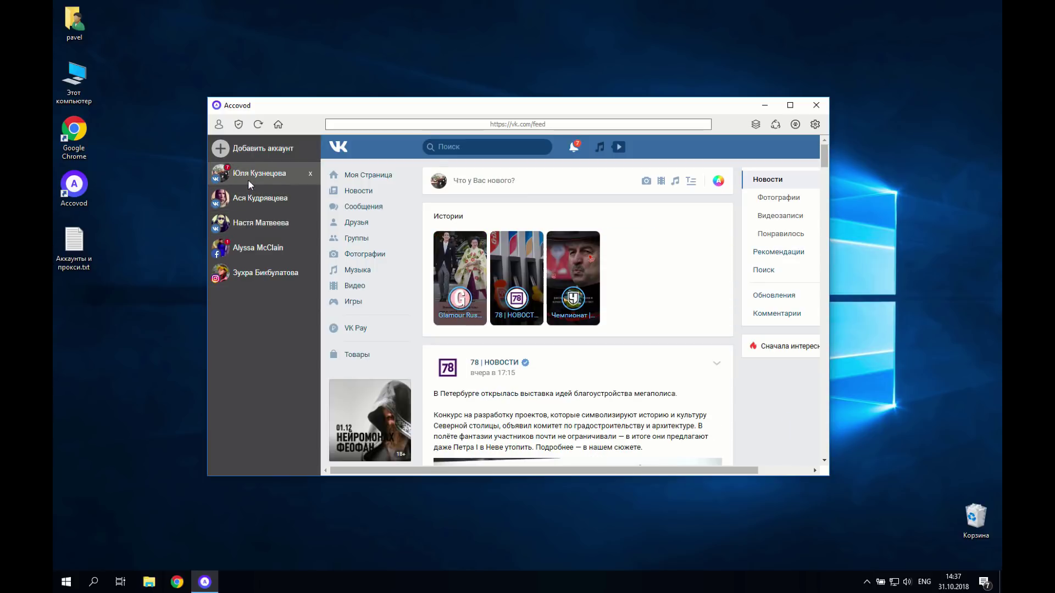
{"action": "left_click", "coordinate": [246, 201]}
{"action": "left_click", "coordinate": [242, 179]}
{"action": "left_click", "coordinate": [236, 199]}
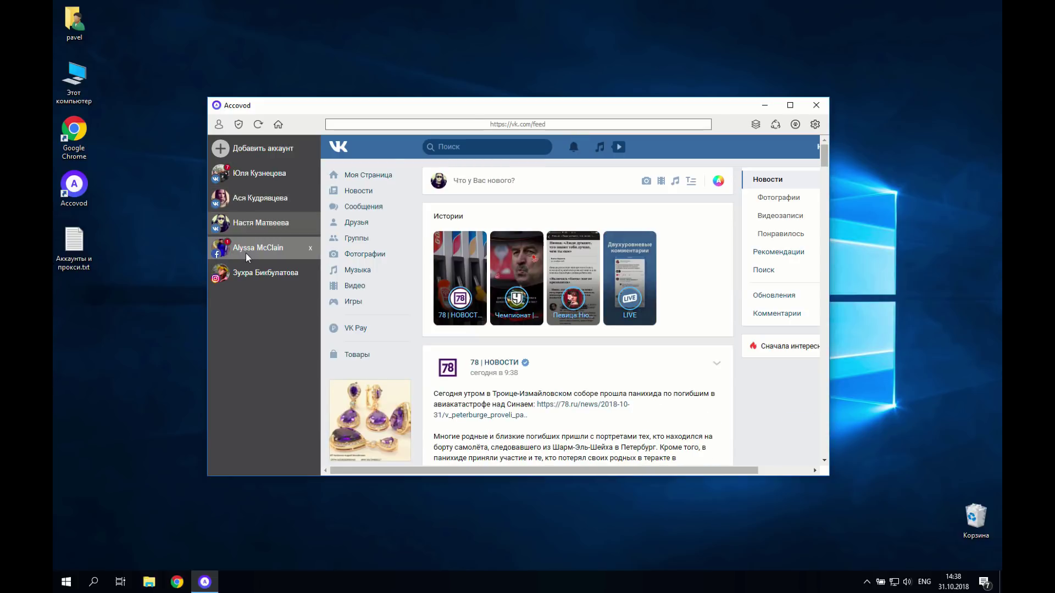
{"action": "left_click", "coordinate": [246, 253]}
{"action": "left_click", "coordinate": [247, 273]}
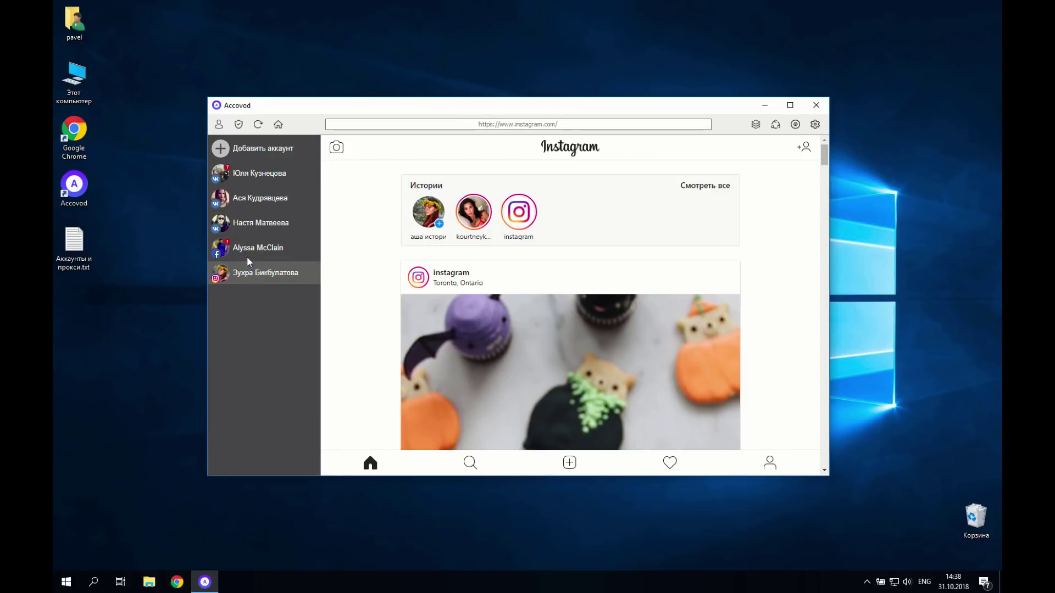
{"action": "left_click", "coordinate": [247, 254]}
{"action": "left_click", "coordinate": [248, 232]}
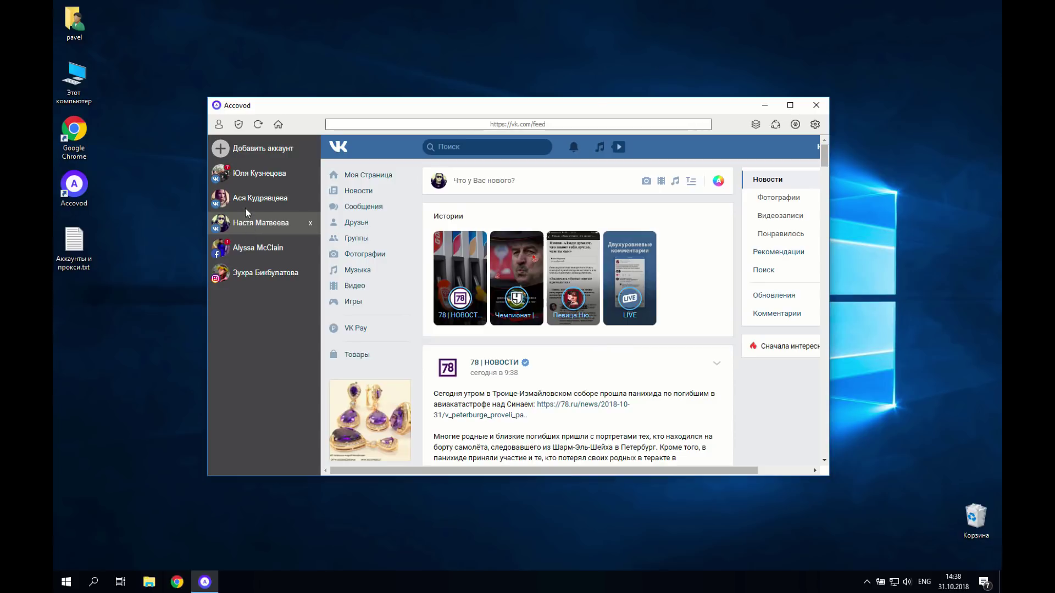
{"action": "left_click", "coordinate": [245, 204]}
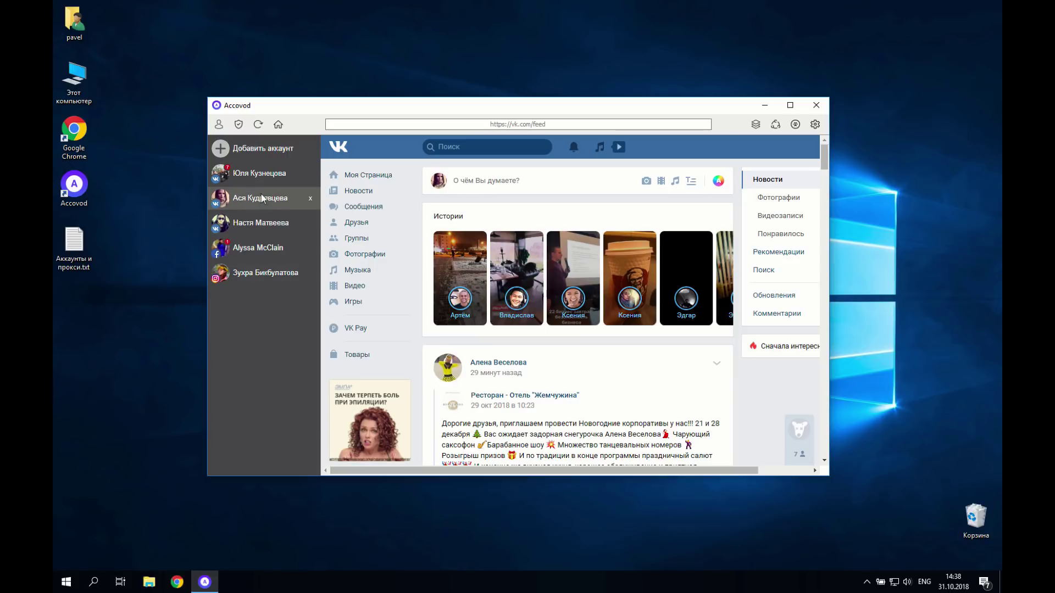
{"action": "left_click", "coordinate": [229, 221]}
Step: Load whoer.net and review its report of IP 185.221.160.153 with 100% anonymity
{"action": "left_click", "coordinate": [520, 125]}
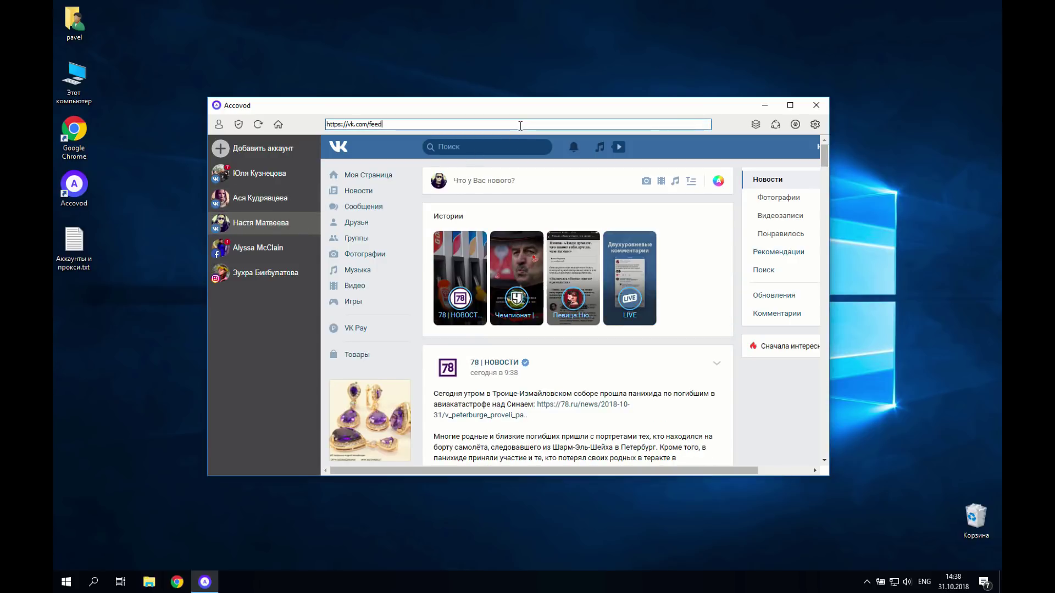
{"action": "key", "text": "ctrl+a"}
{"action": "type", "text": "w"}
{"action": "key", "text": "Return"}
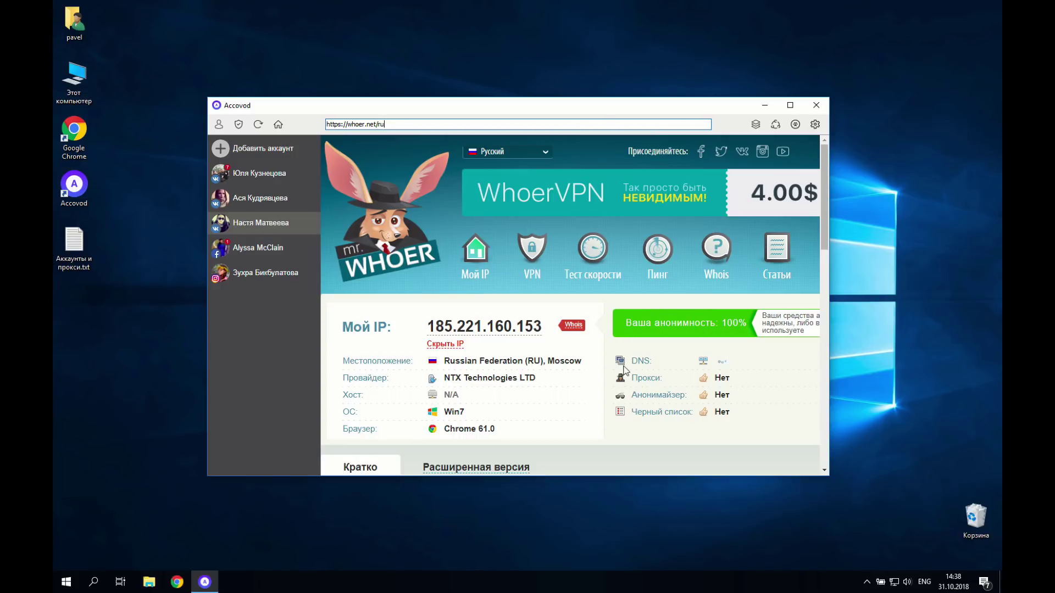
{"action": "scroll", "coordinate": [623, 371], "scroll_direction": "down", "scroll_amount": 10}
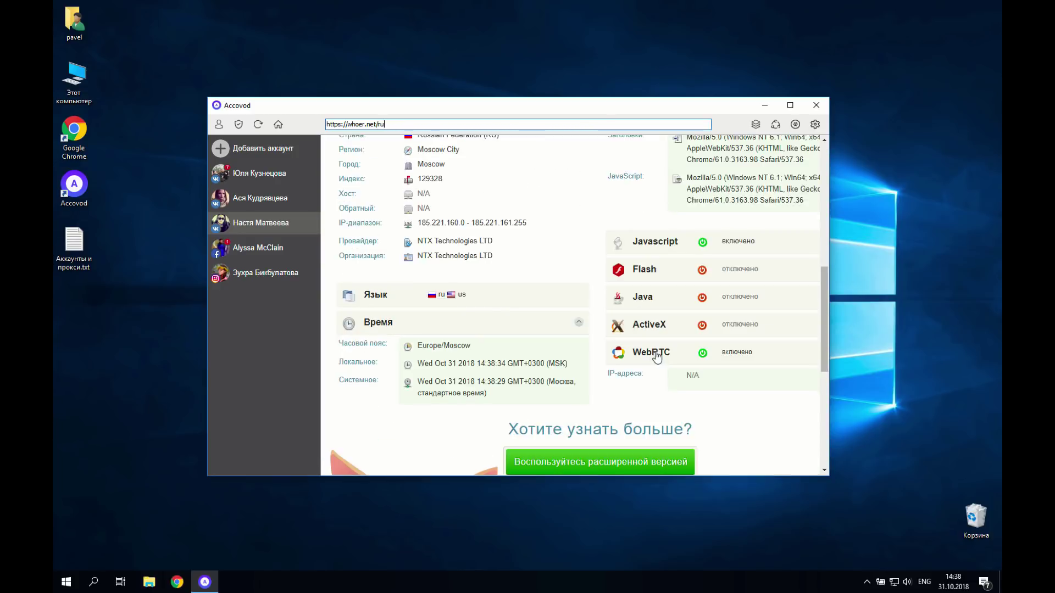
{"action": "scroll", "coordinate": [643, 291], "scroll_direction": "up", "scroll_amount": 1}
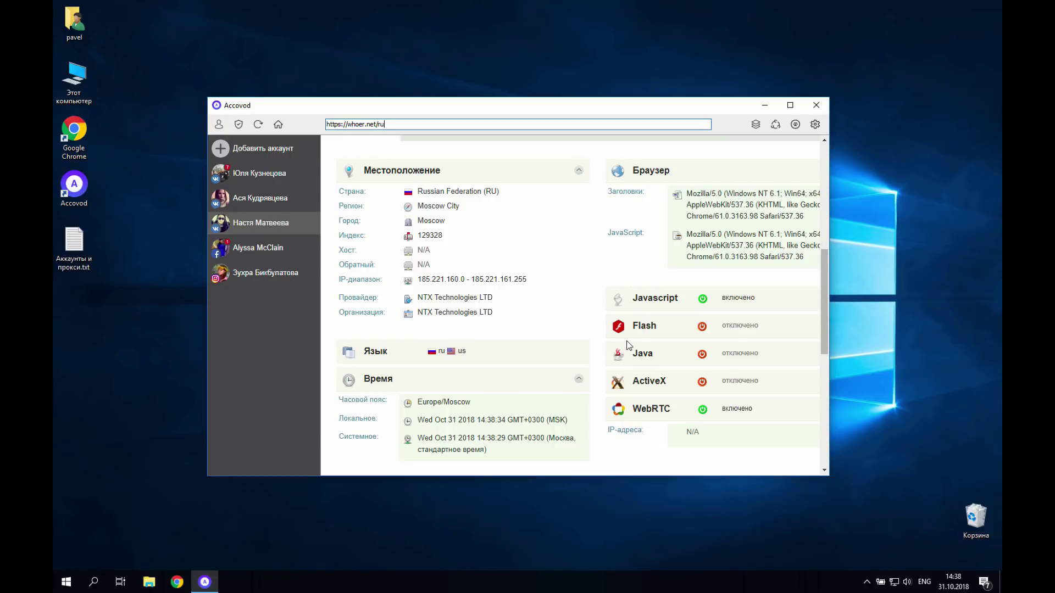
{"action": "scroll", "coordinate": [629, 345], "scroll_direction": "up", "scroll_amount": 8}
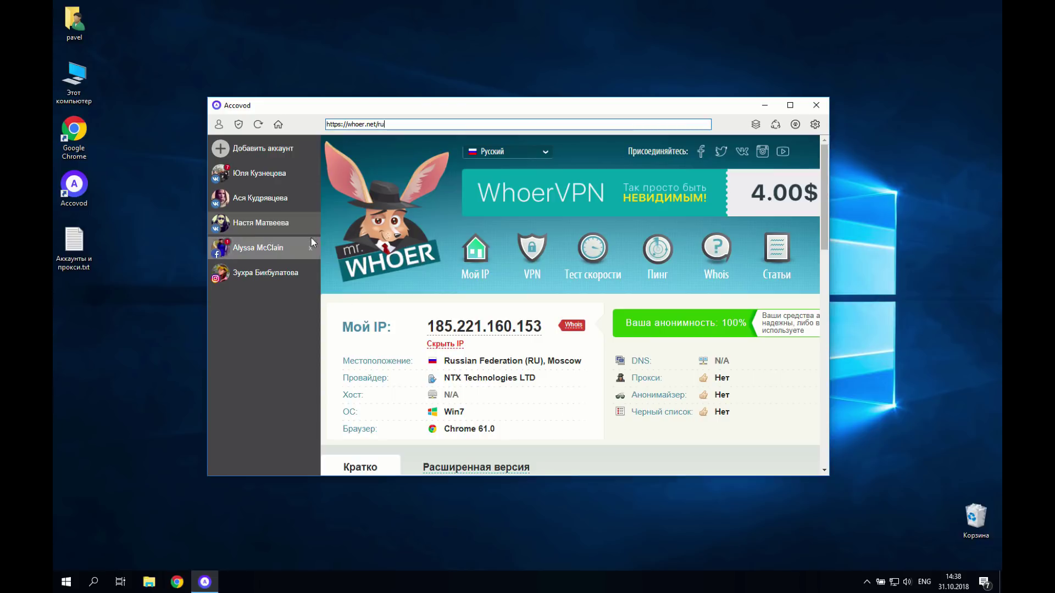
Step: Collapse the sidebar to icons and review the account's http proxy 185.221.160.153:9890 in Редактирование
{"action": "left_click", "coordinate": [254, 203]}
{"action": "left_click", "coordinate": [256, 226]}
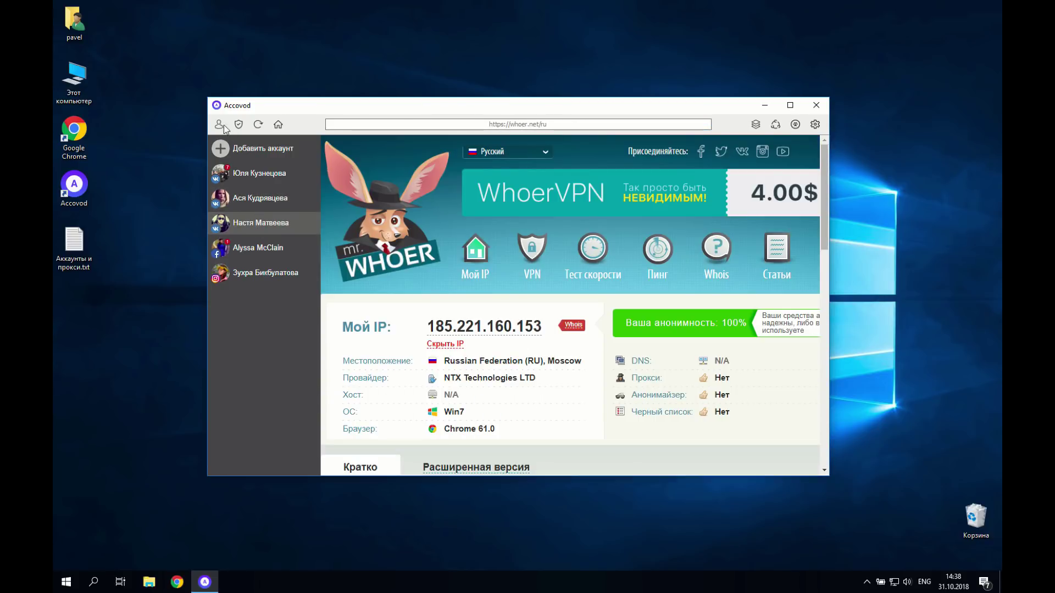
{"action": "left_click", "coordinate": [219, 125]}
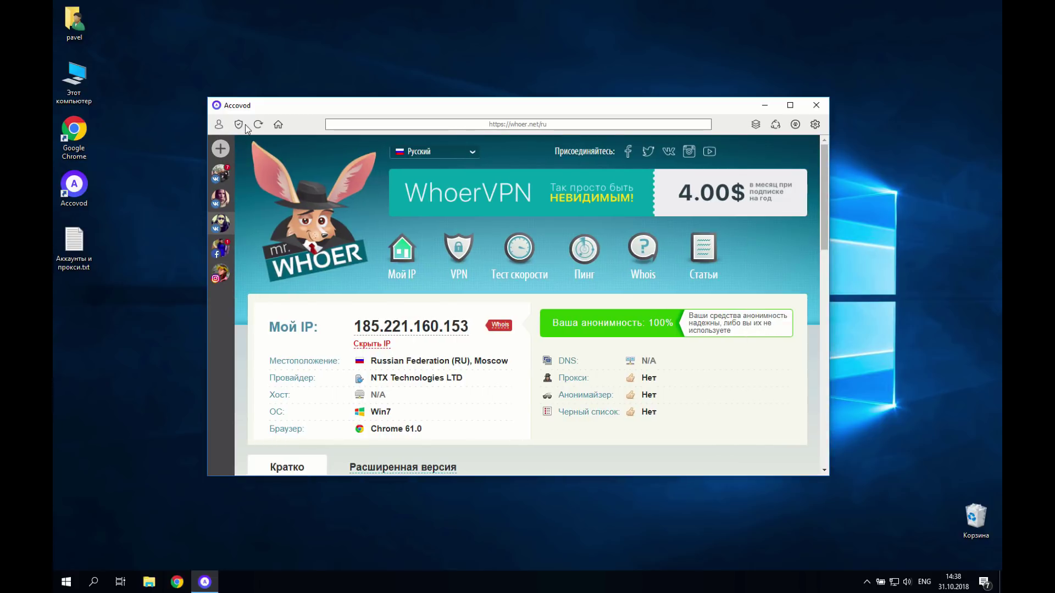
{"action": "left_click", "coordinate": [239, 125]}
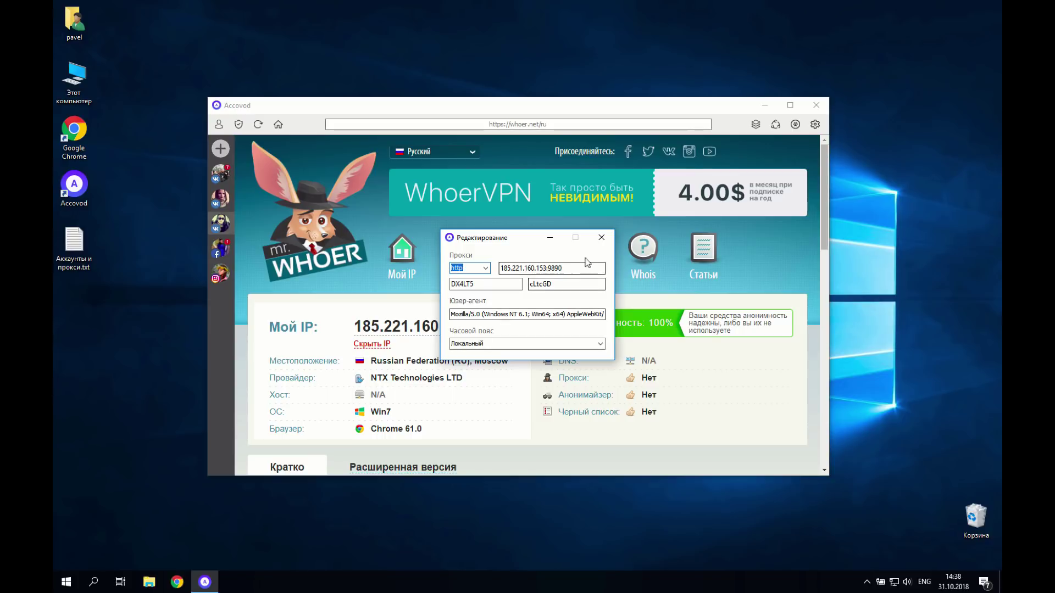
{"action": "left_click", "coordinate": [603, 238]}
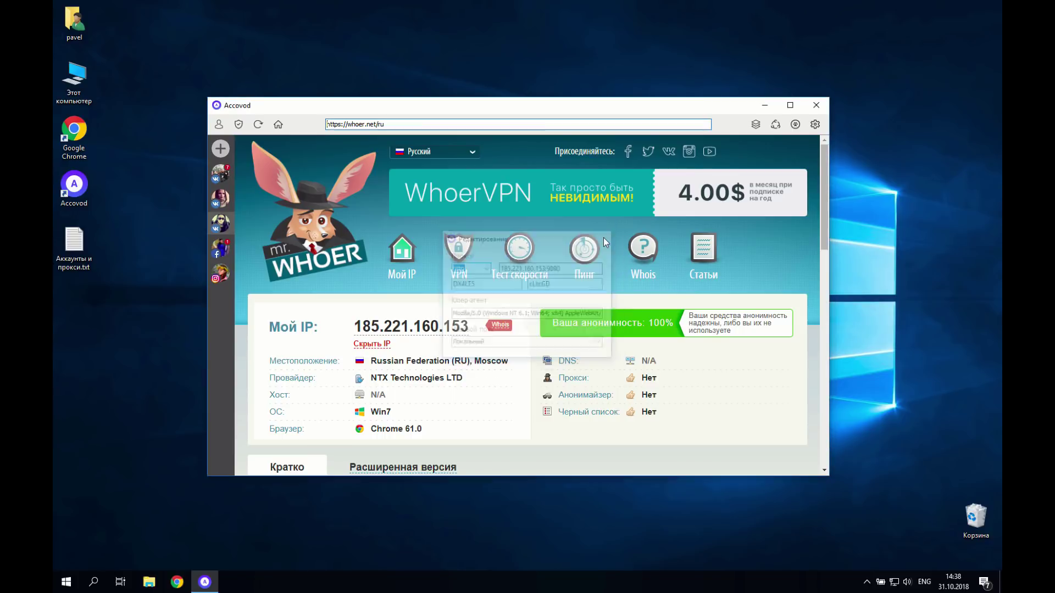
{"action": "left_click", "coordinate": [239, 125]}
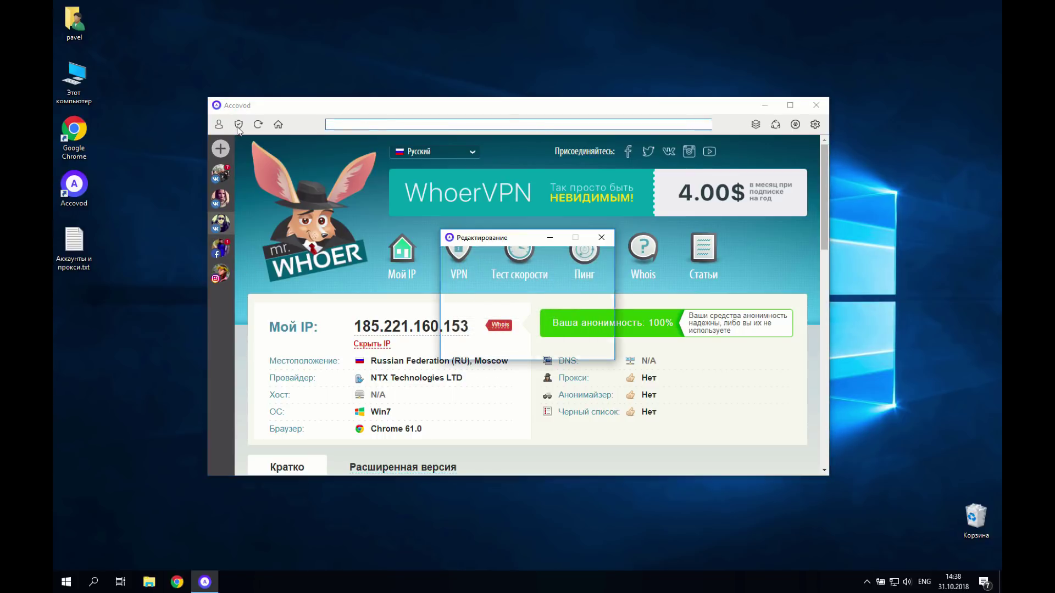
{"action": "left_click", "coordinate": [602, 237]}
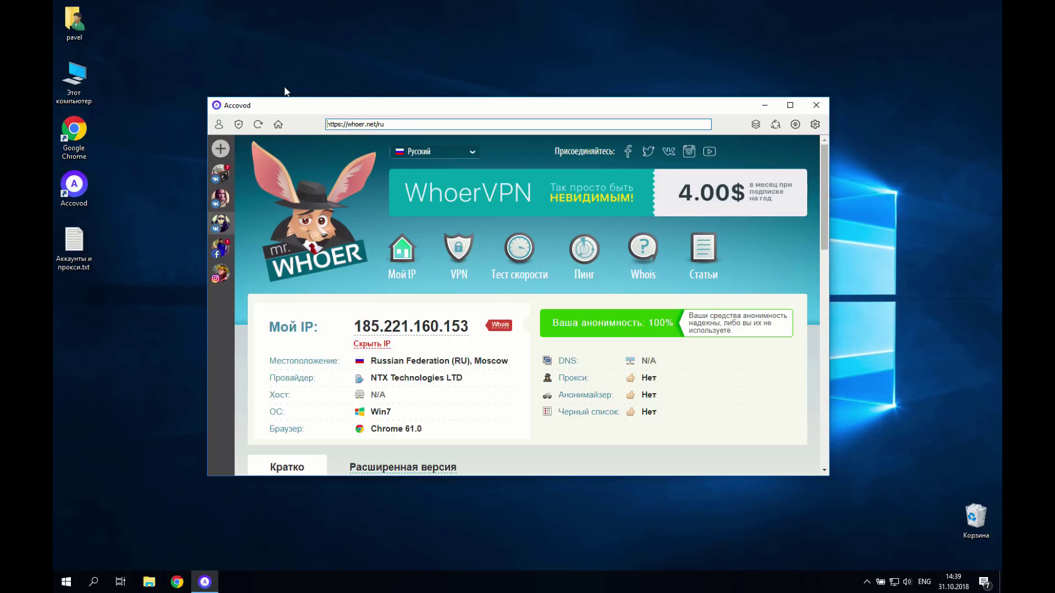
Step: Go home to the VK feed, open and close the Automator, then expand the sidebar
{"action": "left_click", "coordinate": [279, 125]}
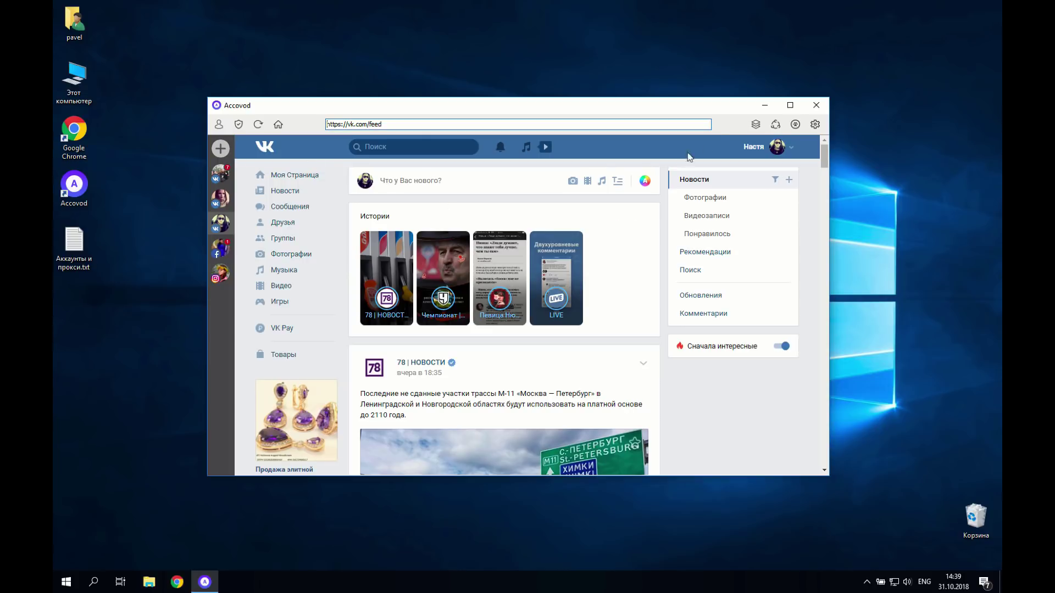
{"action": "left_click", "coordinate": [775, 126]}
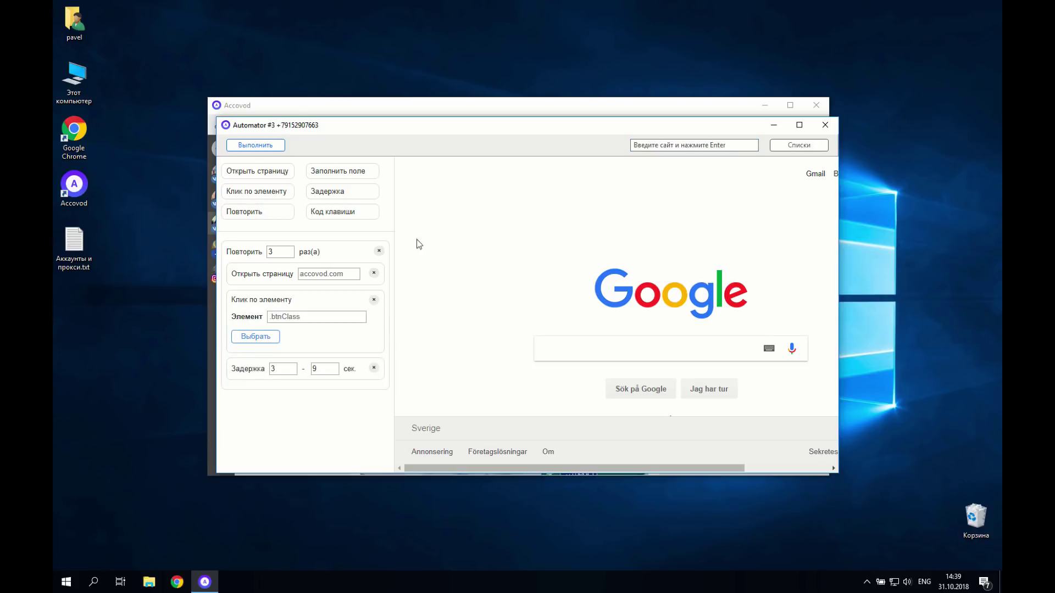
{"action": "left_click", "coordinate": [824, 126]}
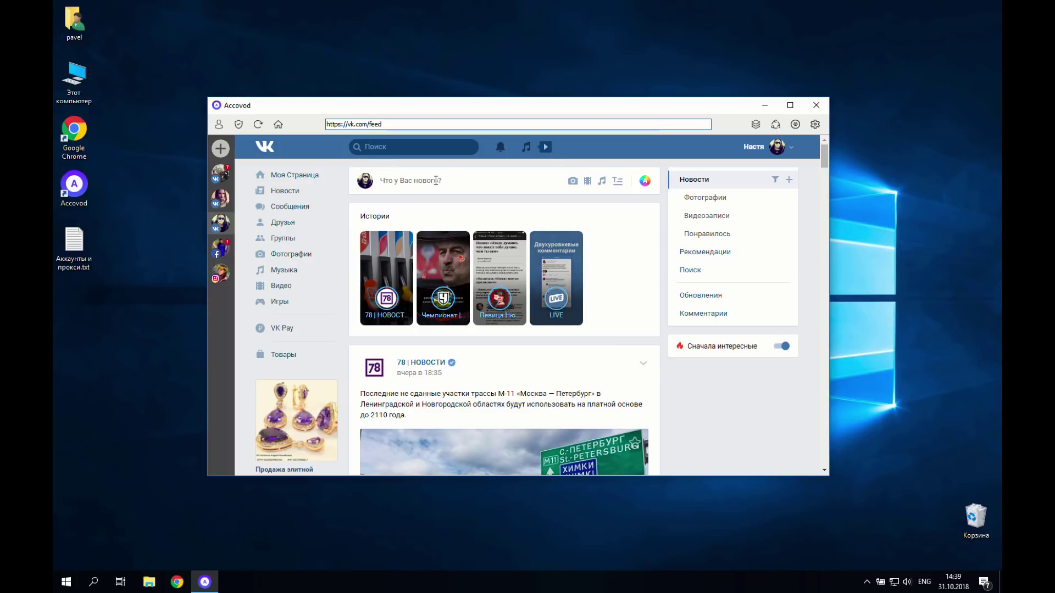
{"action": "left_click", "coordinate": [218, 125]}
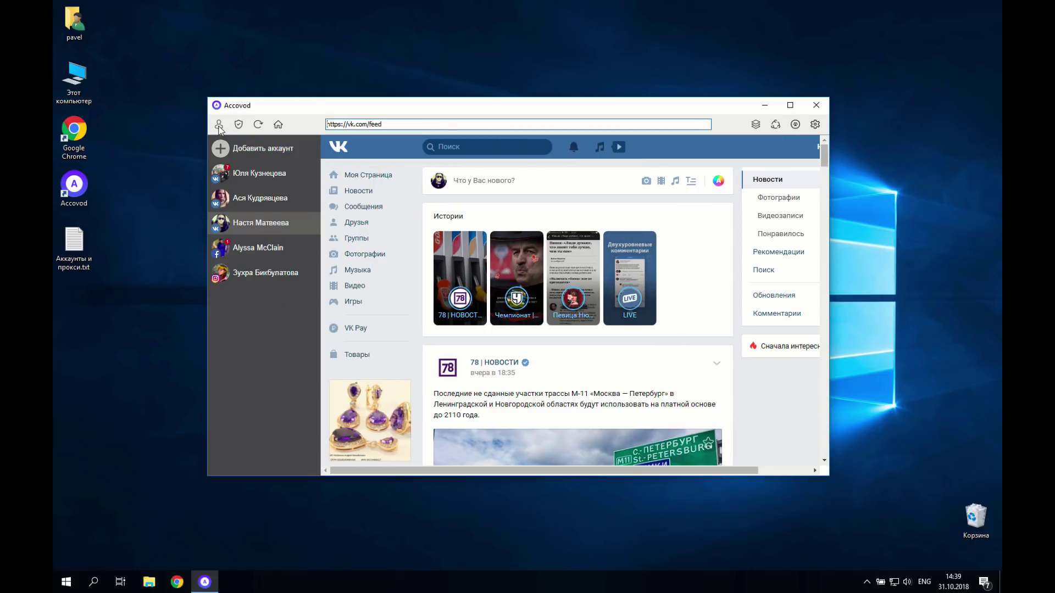